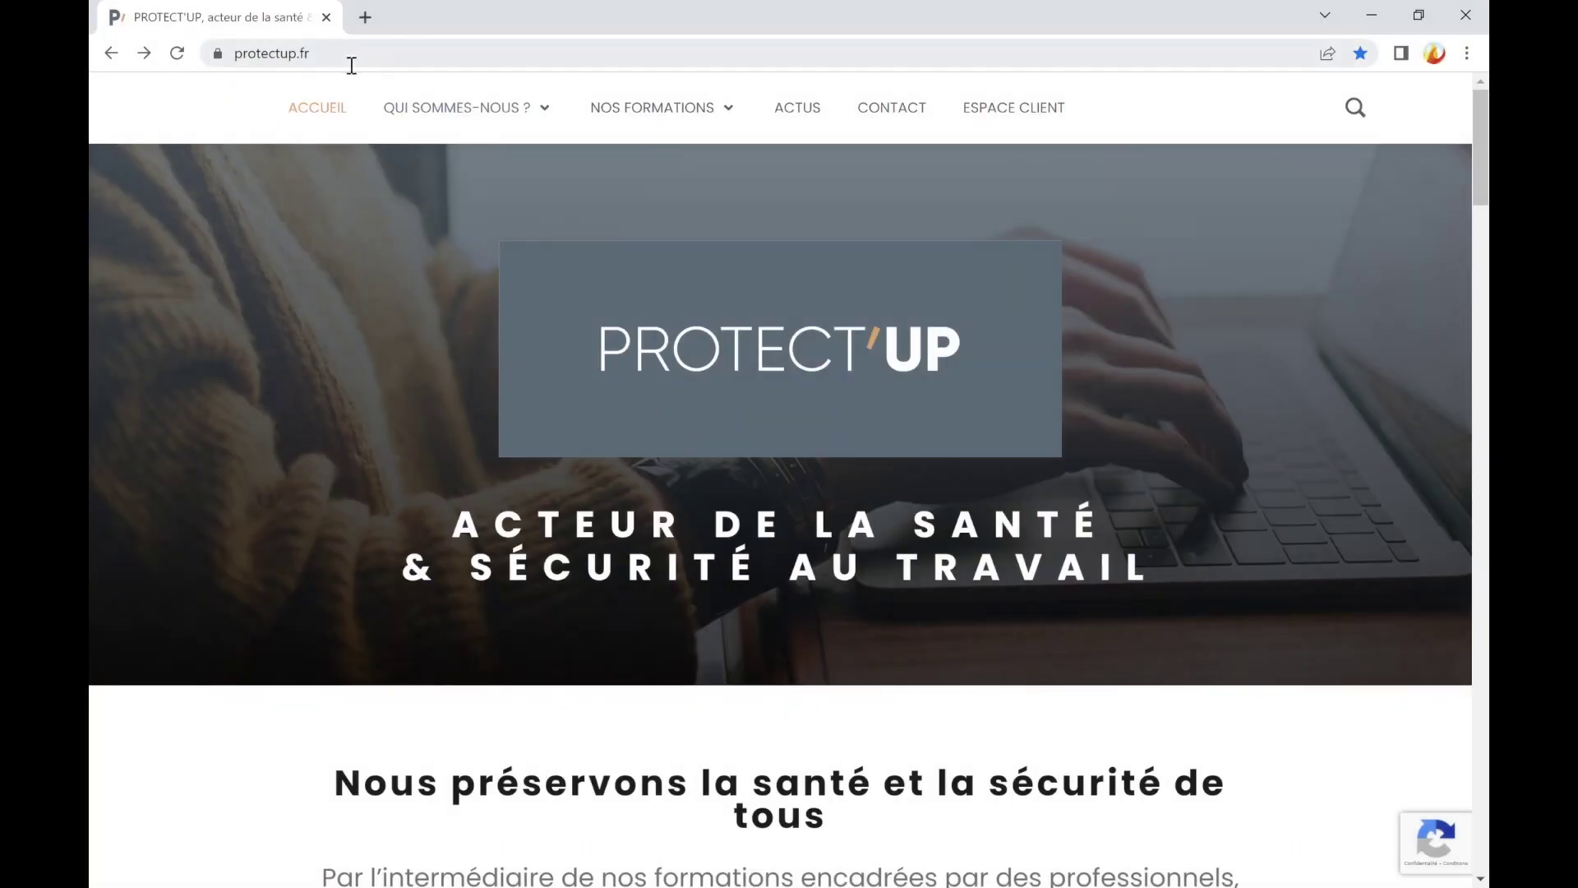
Step: Go to the forprev.fr website
{"action": "left_click", "coordinate": [351, 65]}
{"action": "type", "text": "Forprev."}
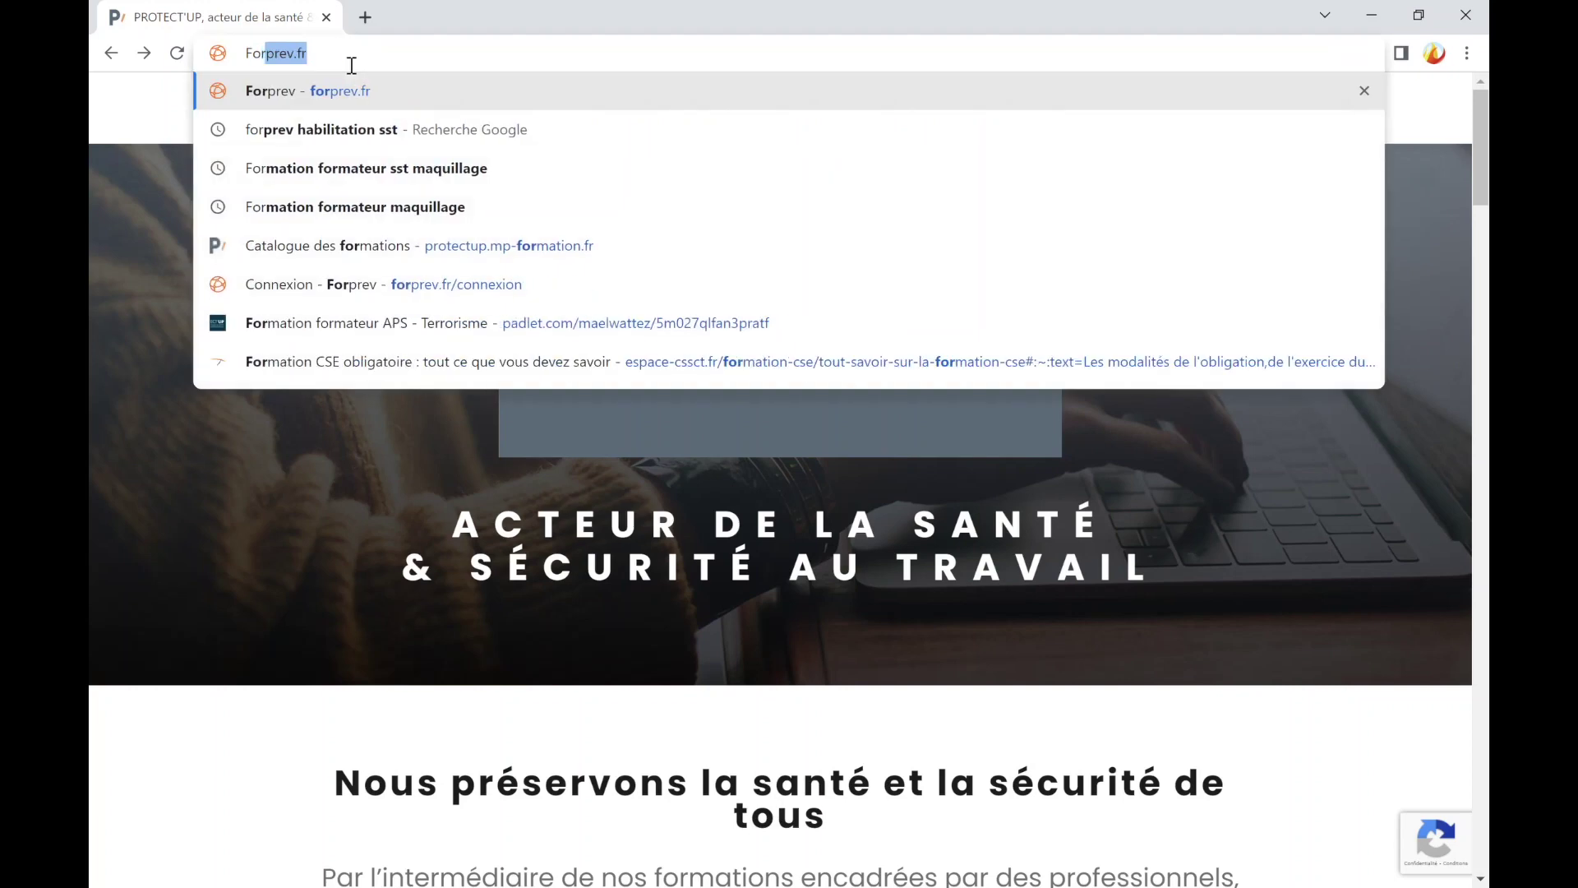
{"action": "key", "text": "BackSpace"}
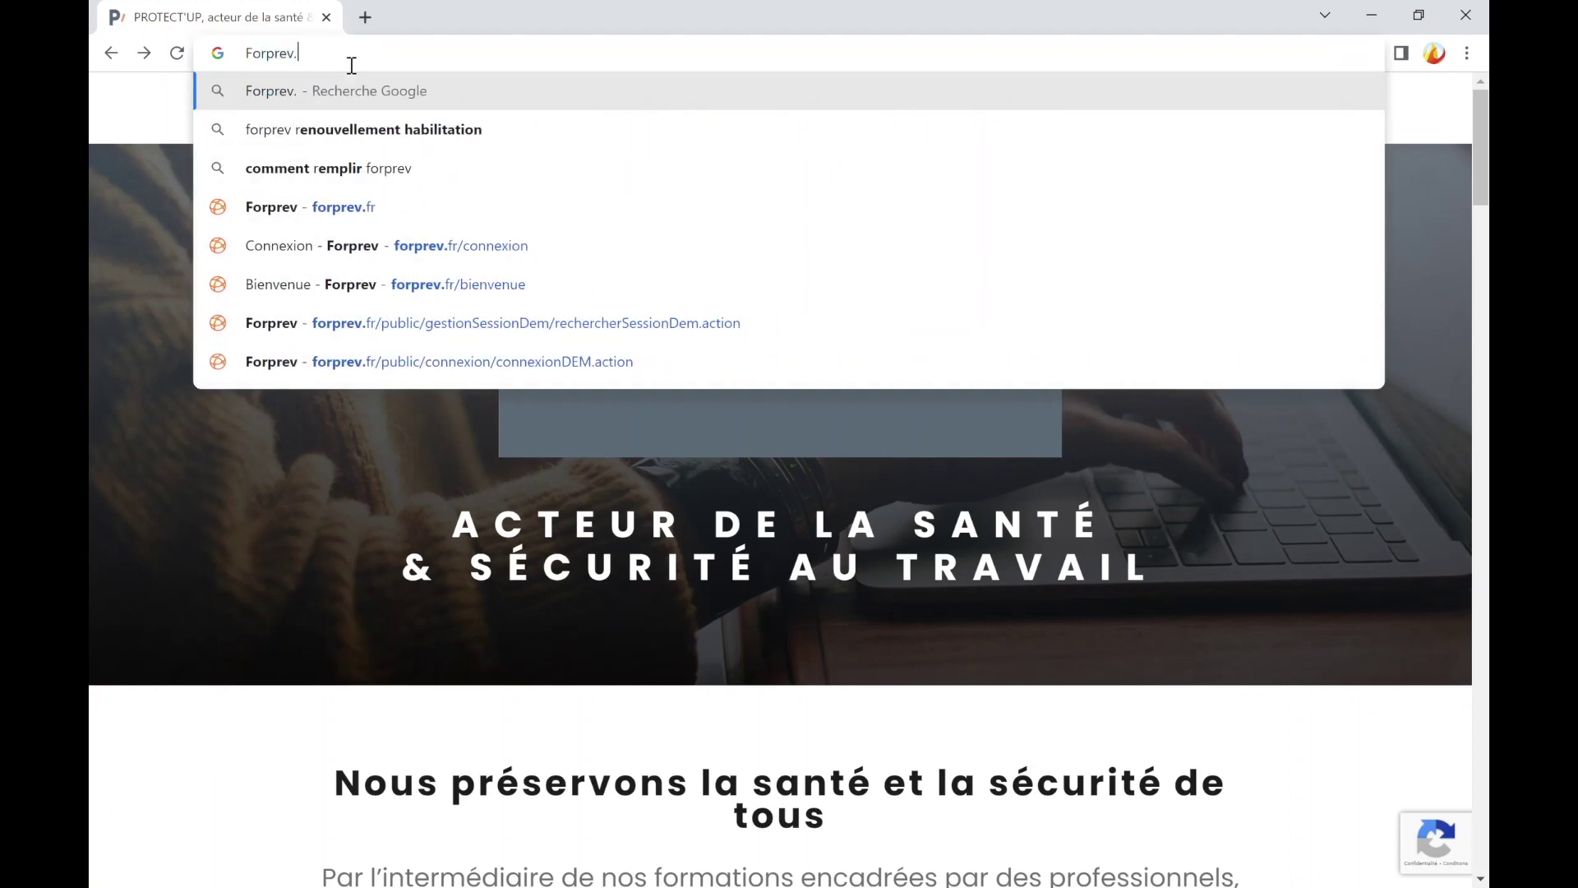
{"action": "type", "text": "fr"}
{"action": "key", "text": "Return"}
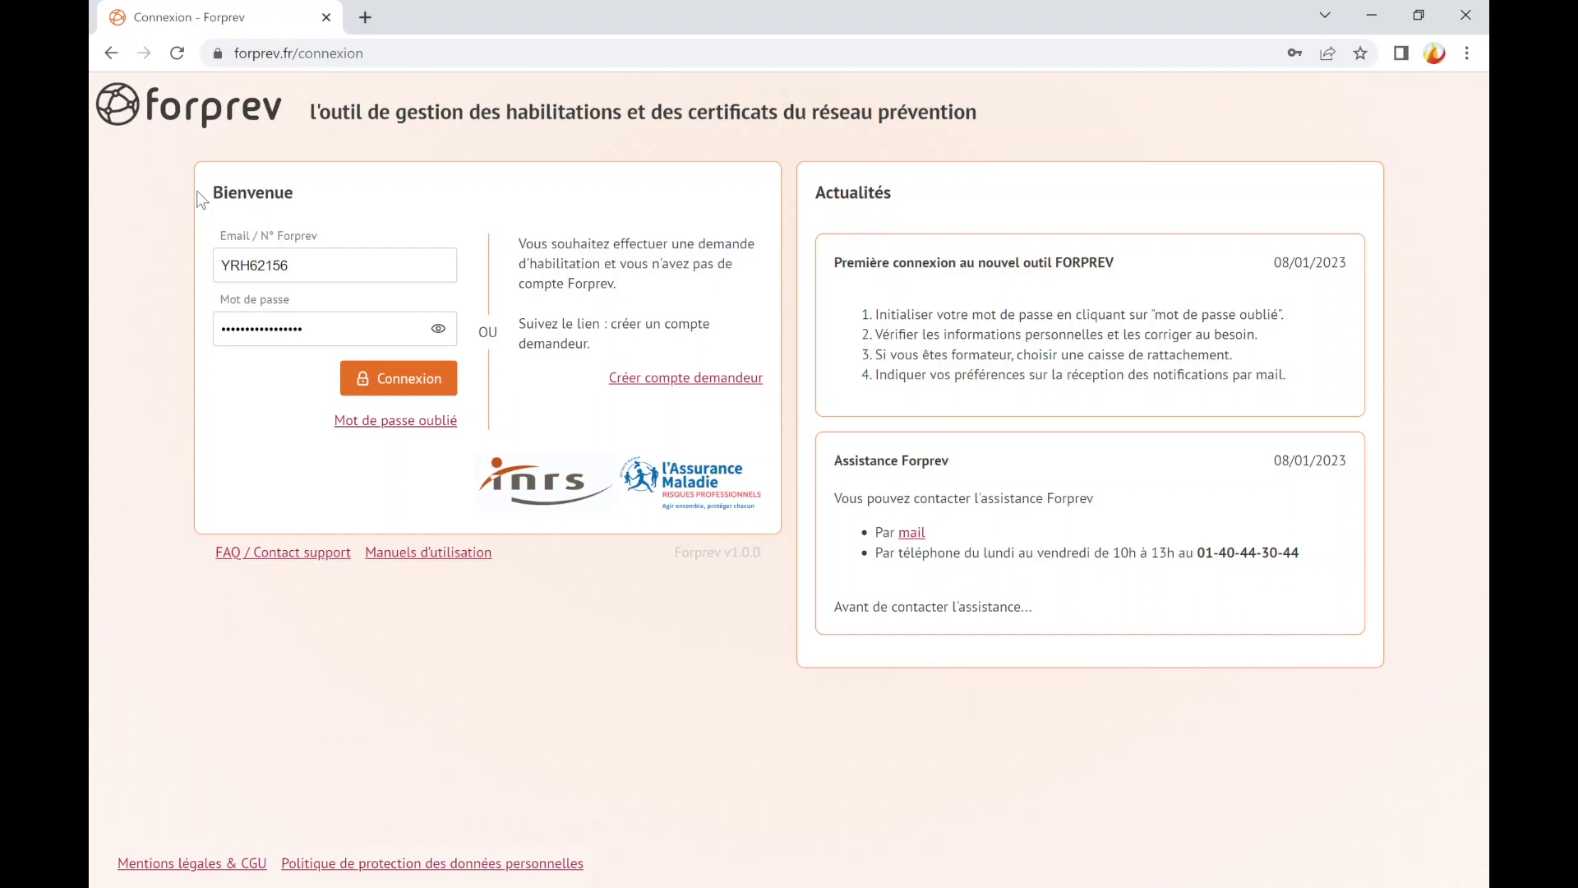
Step: View the forgotten-password form with its Email / N° Forprev field, and return to the login page
{"action": "left_click", "coordinate": [413, 429]}
{"action": "left_click", "coordinate": [647, 251]}
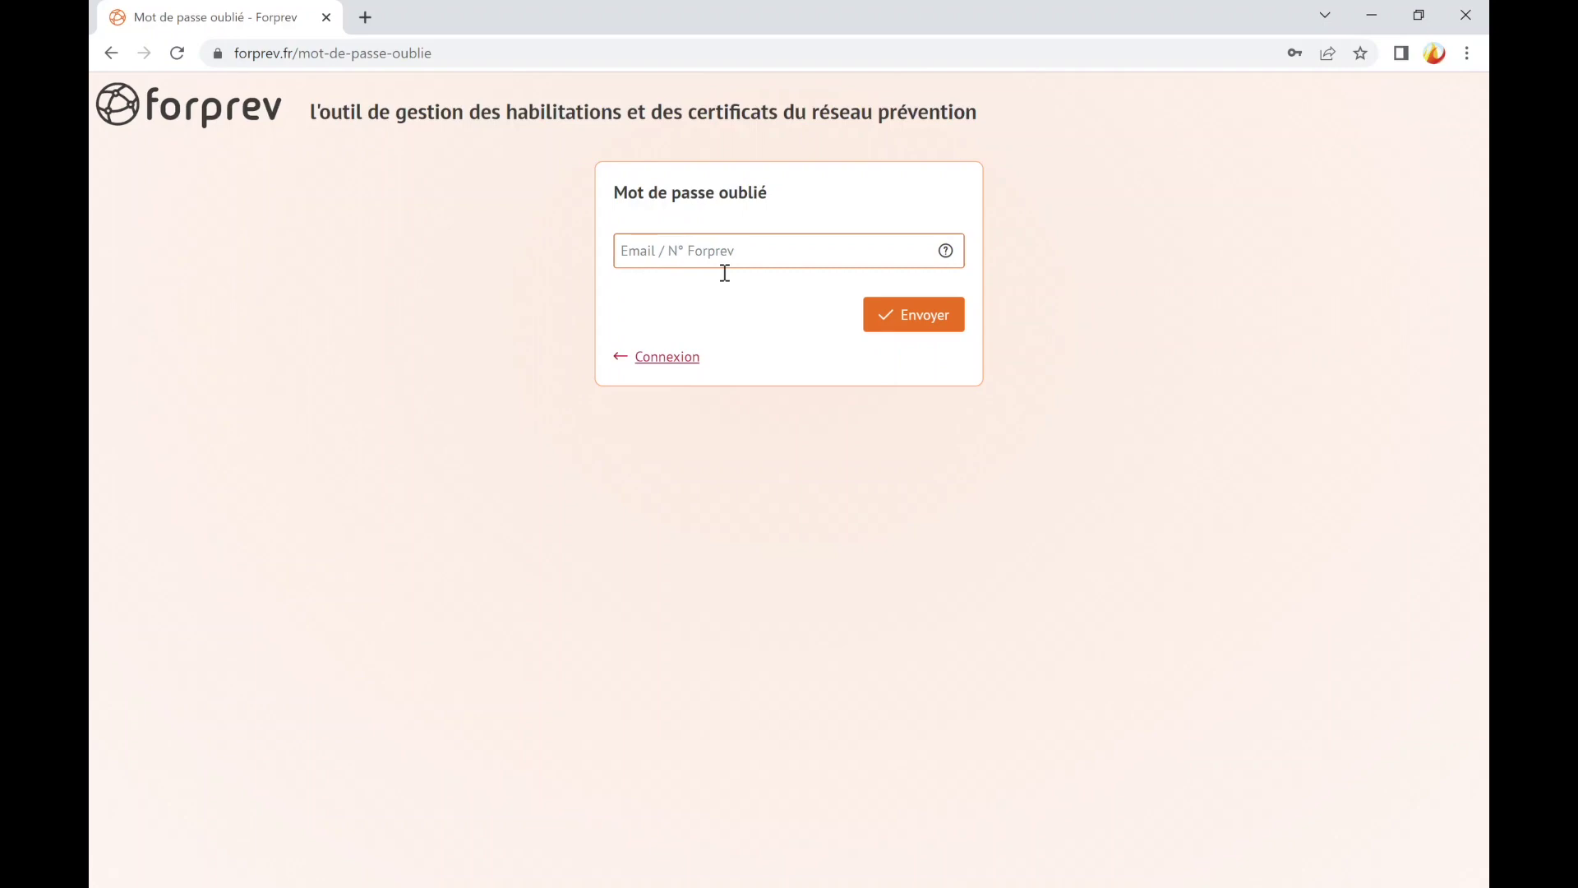
{"action": "left_click", "coordinate": [913, 321]}
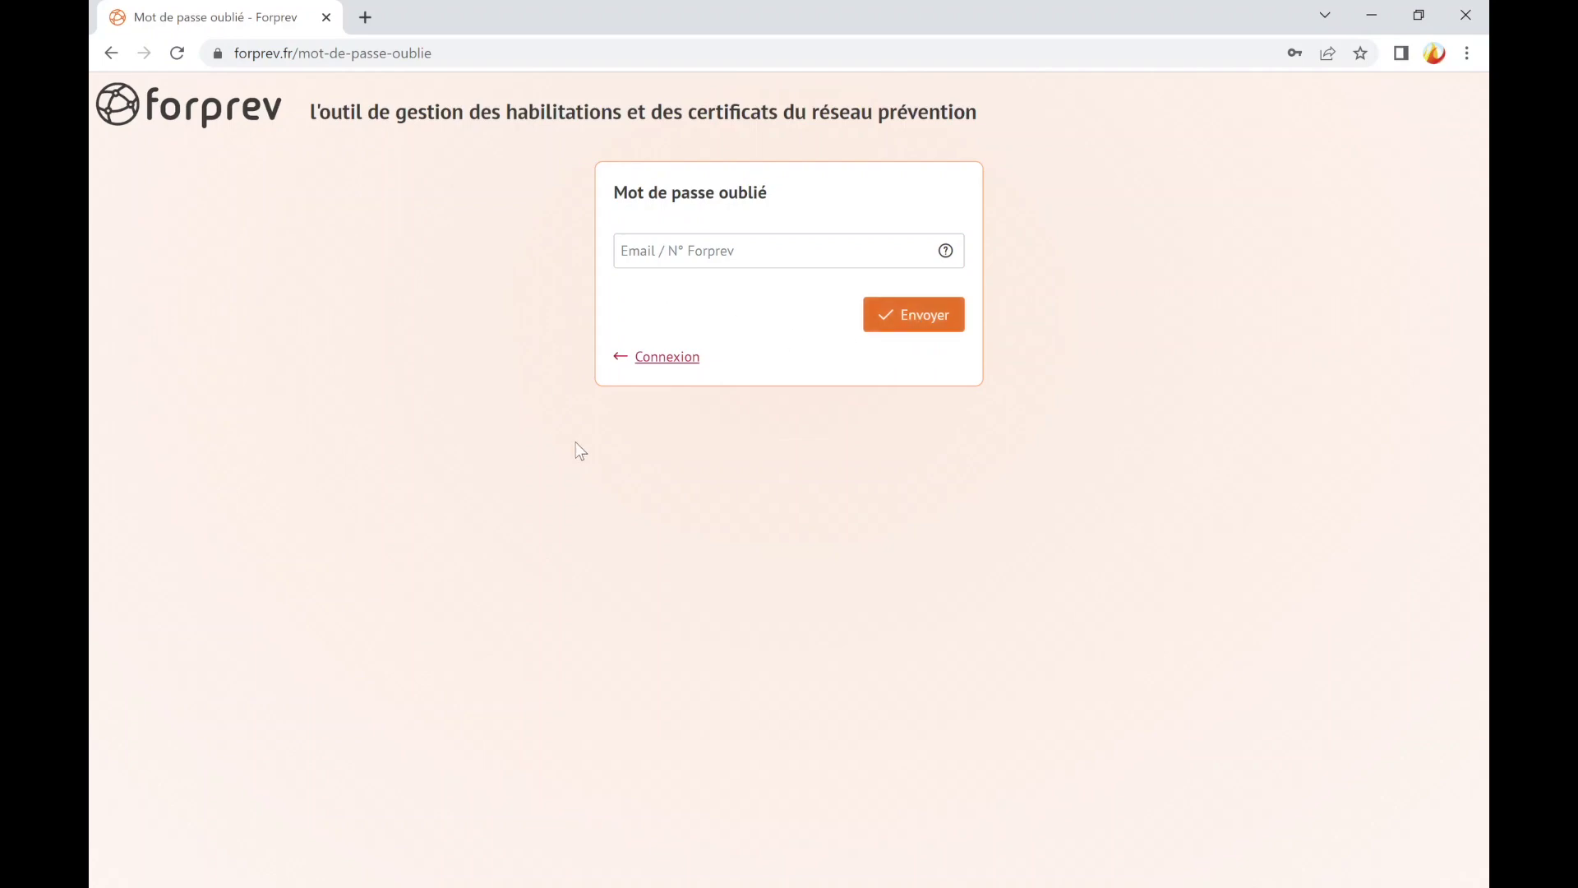
{"action": "left_click", "coordinate": [666, 367]}
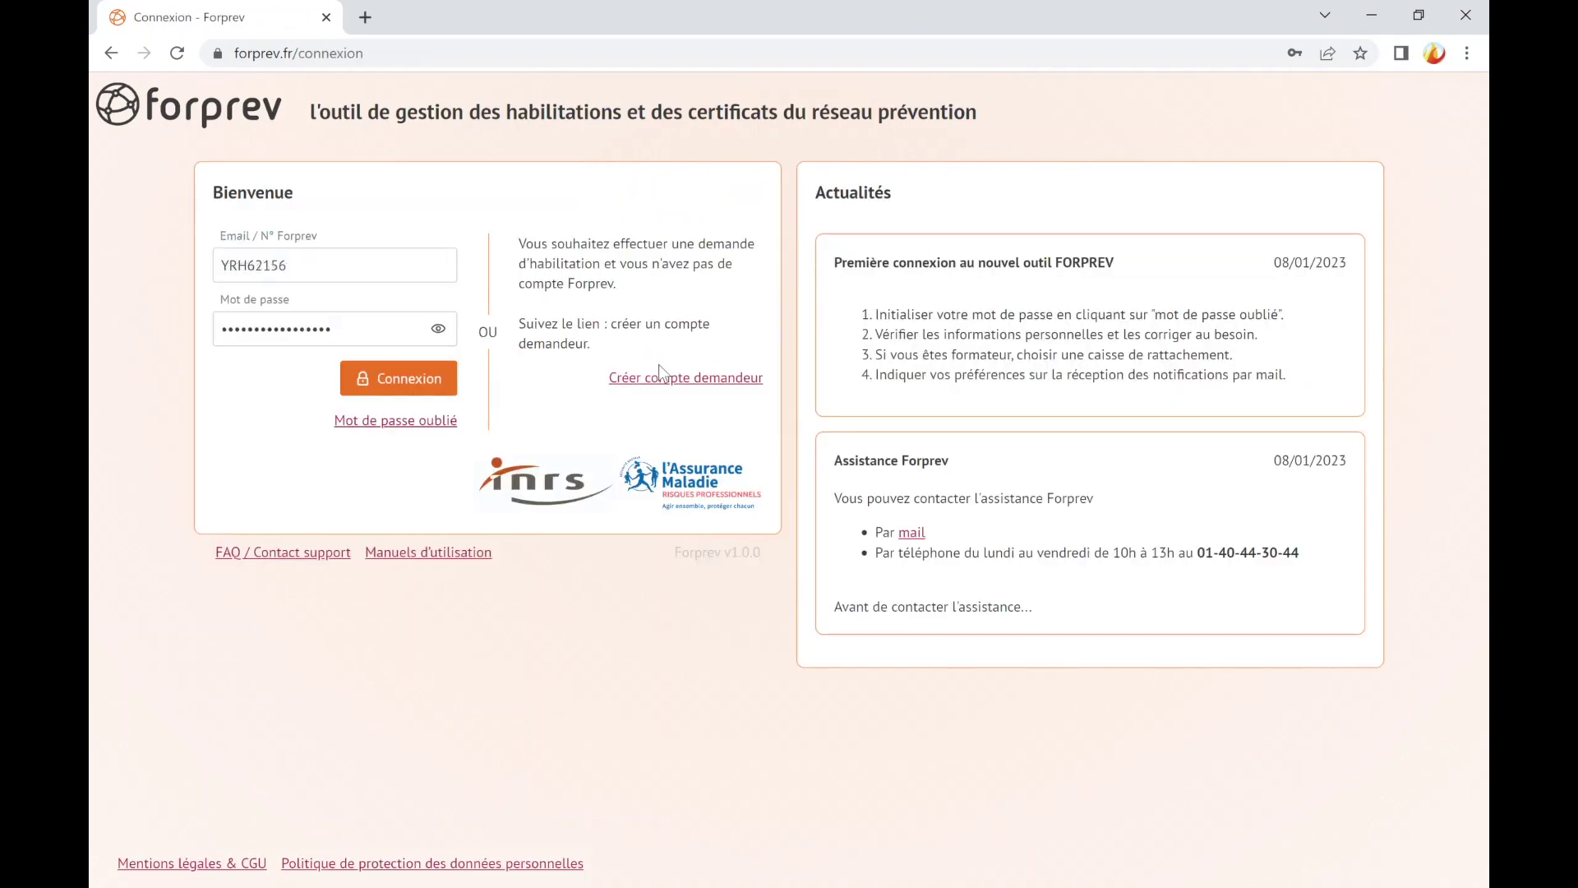
Step: Log in with the prefilled Forprev credentials and choose the Formateur role
{"action": "left_click", "coordinate": [371, 272]}
{"action": "left_click", "coordinate": [355, 370]}
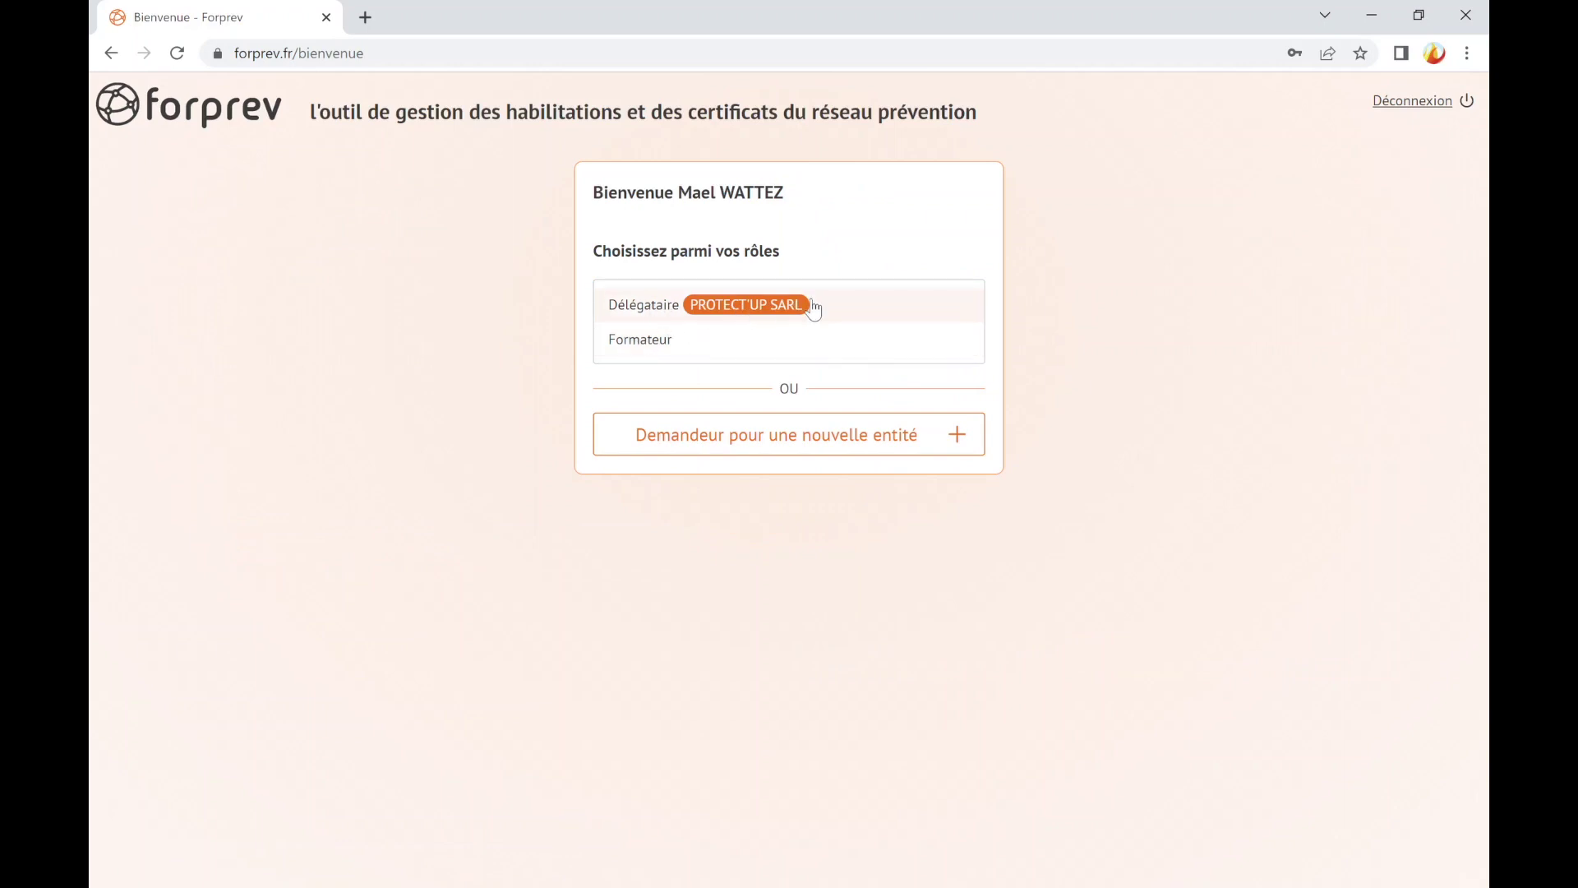
{"action": "left_click", "coordinate": [672, 343]}
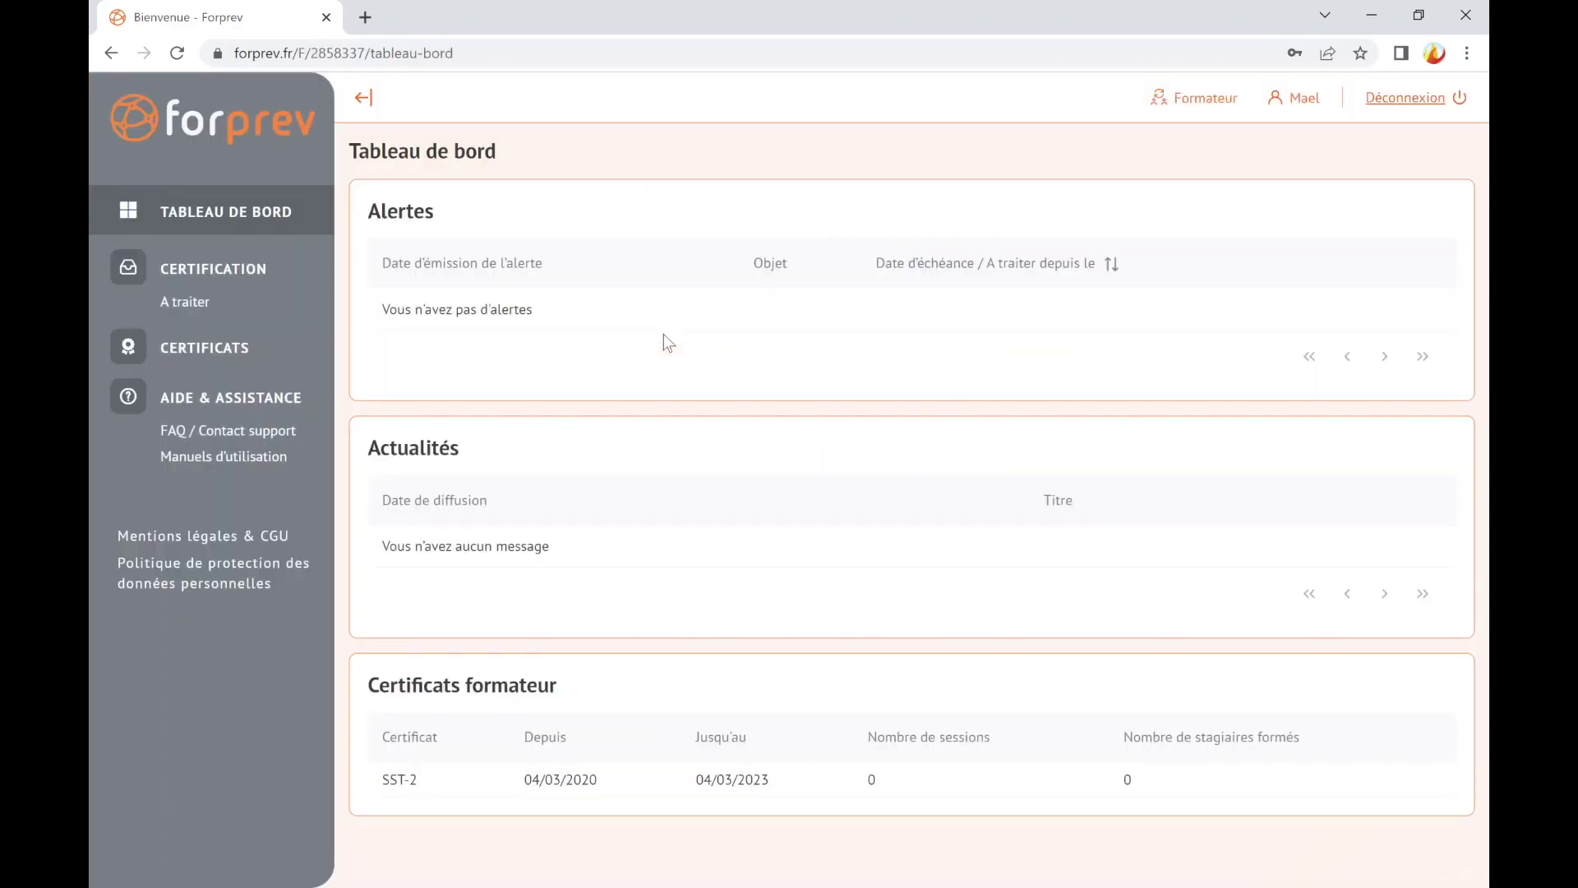
Step: View the profile's personal information, and switch to its notification preferences without saving the form
{"action": "left_click", "coordinate": [1290, 95]}
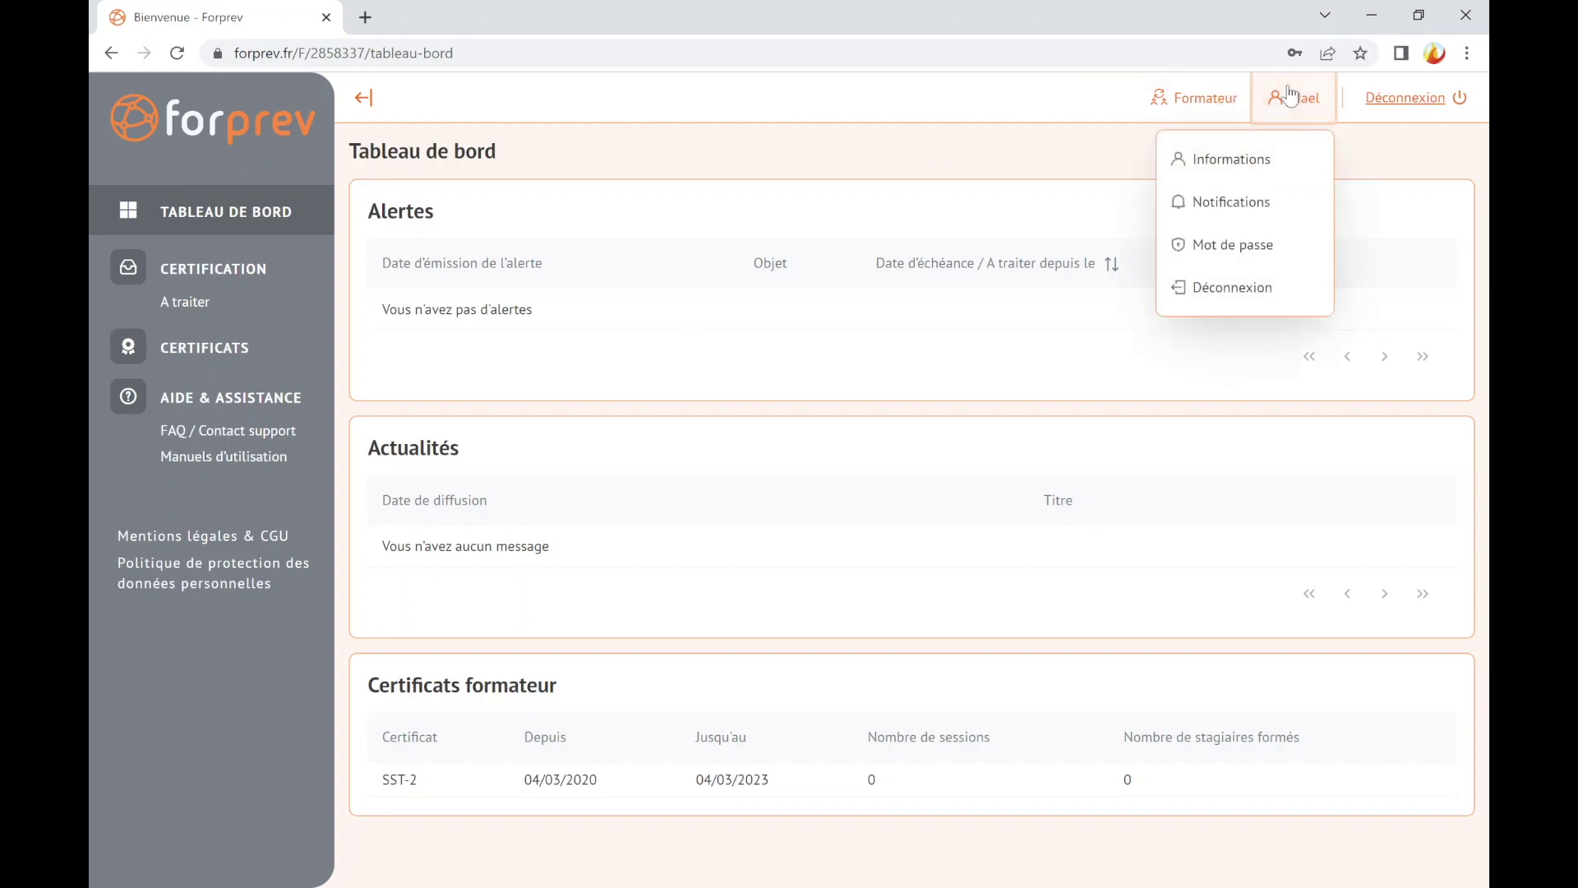
{"action": "left_click", "coordinate": [1225, 161]}
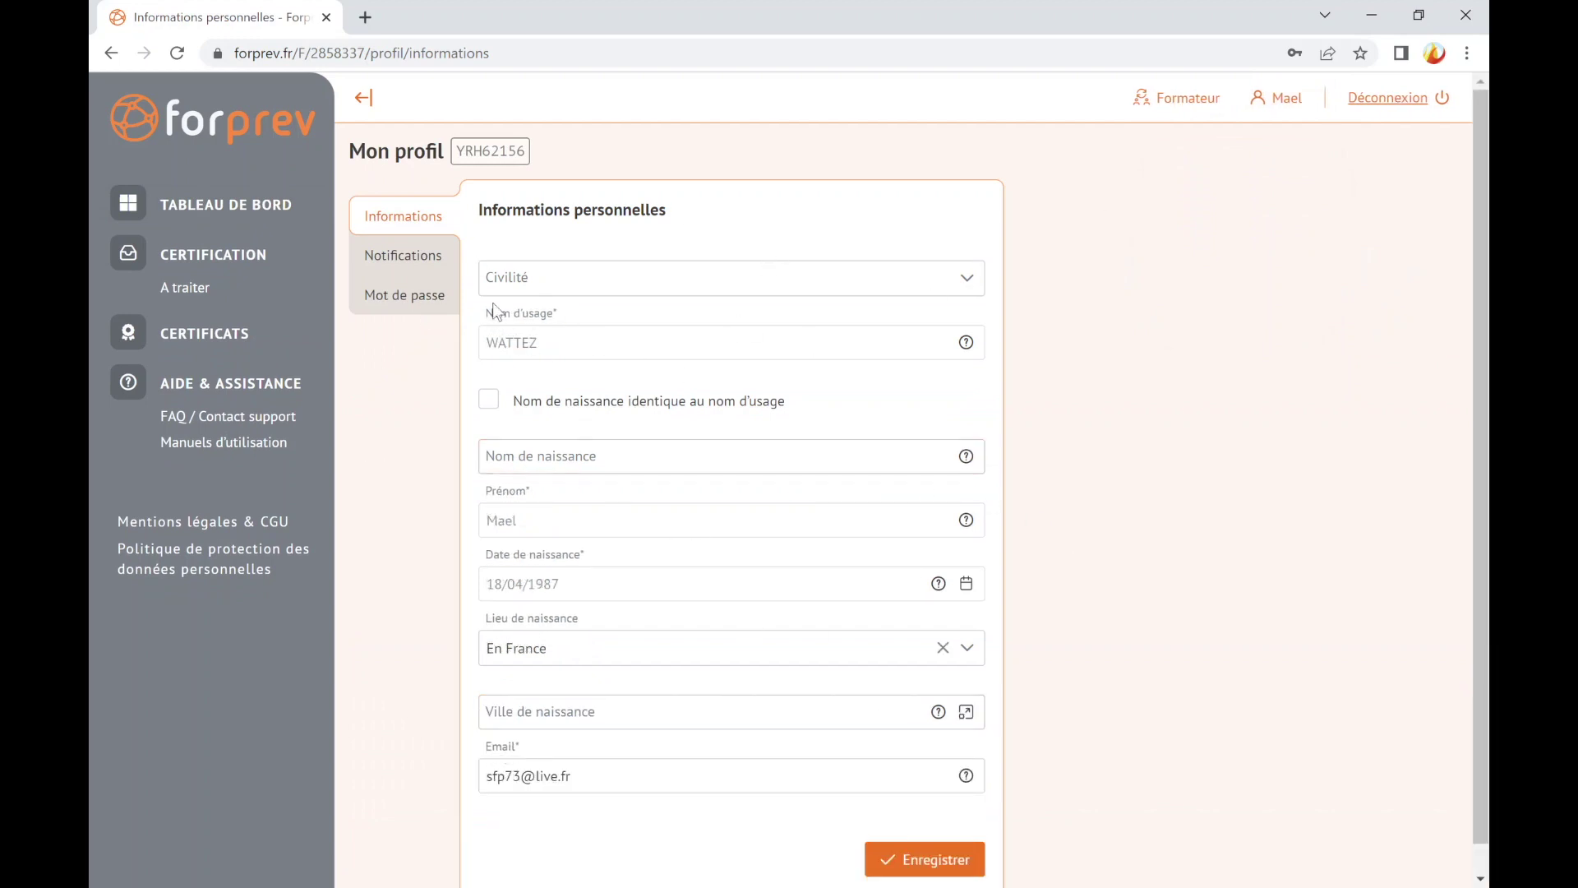
{"action": "left_click", "coordinate": [421, 262]}
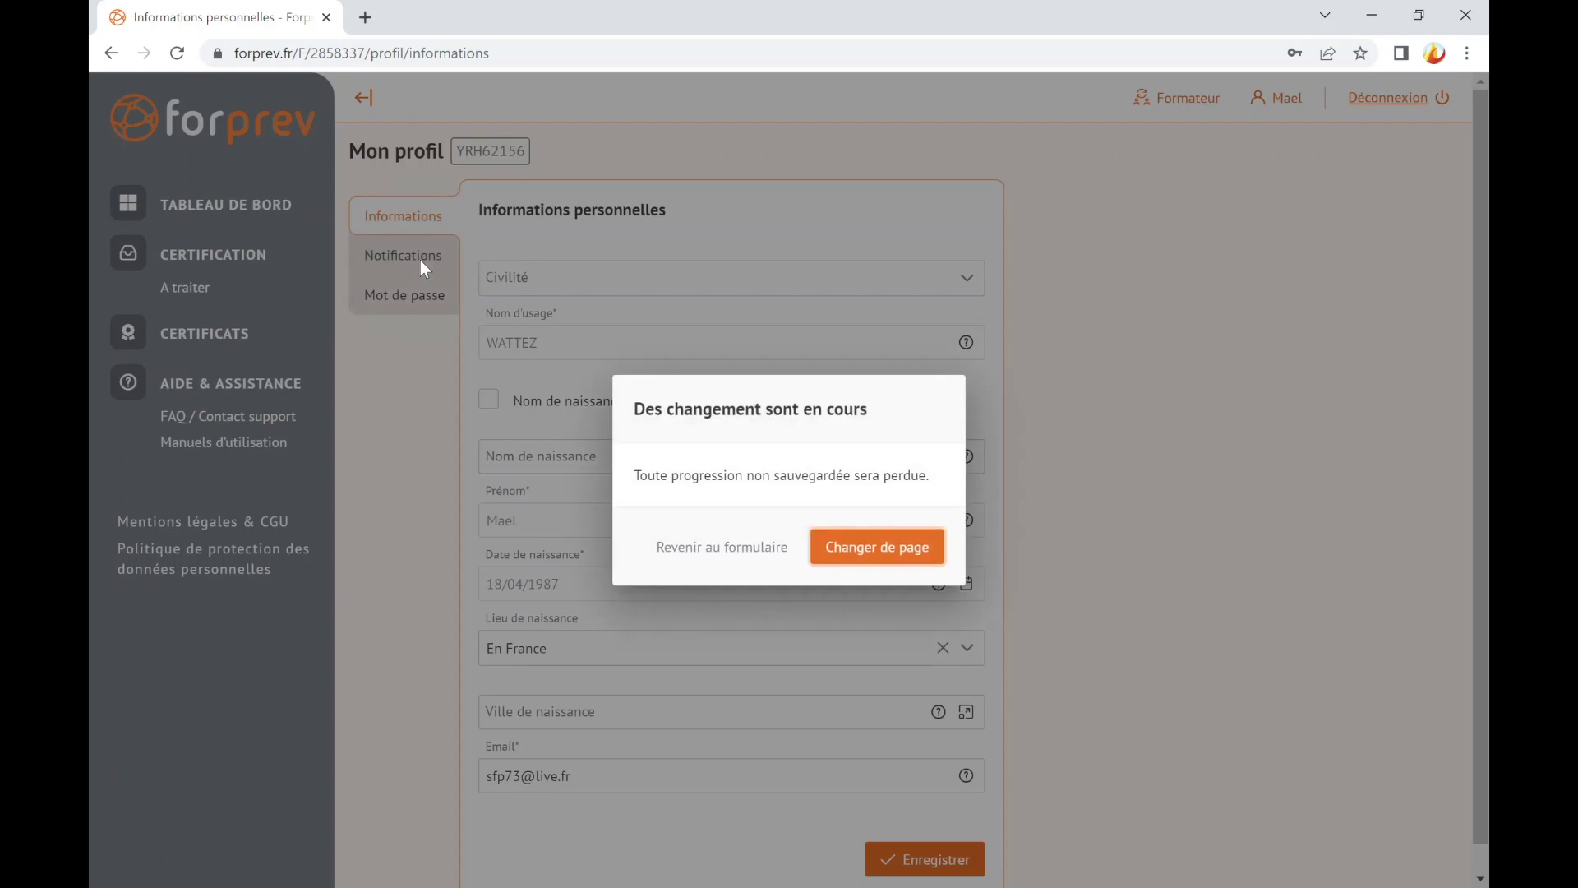
{"action": "left_click", "coordinate": [910, 550]}
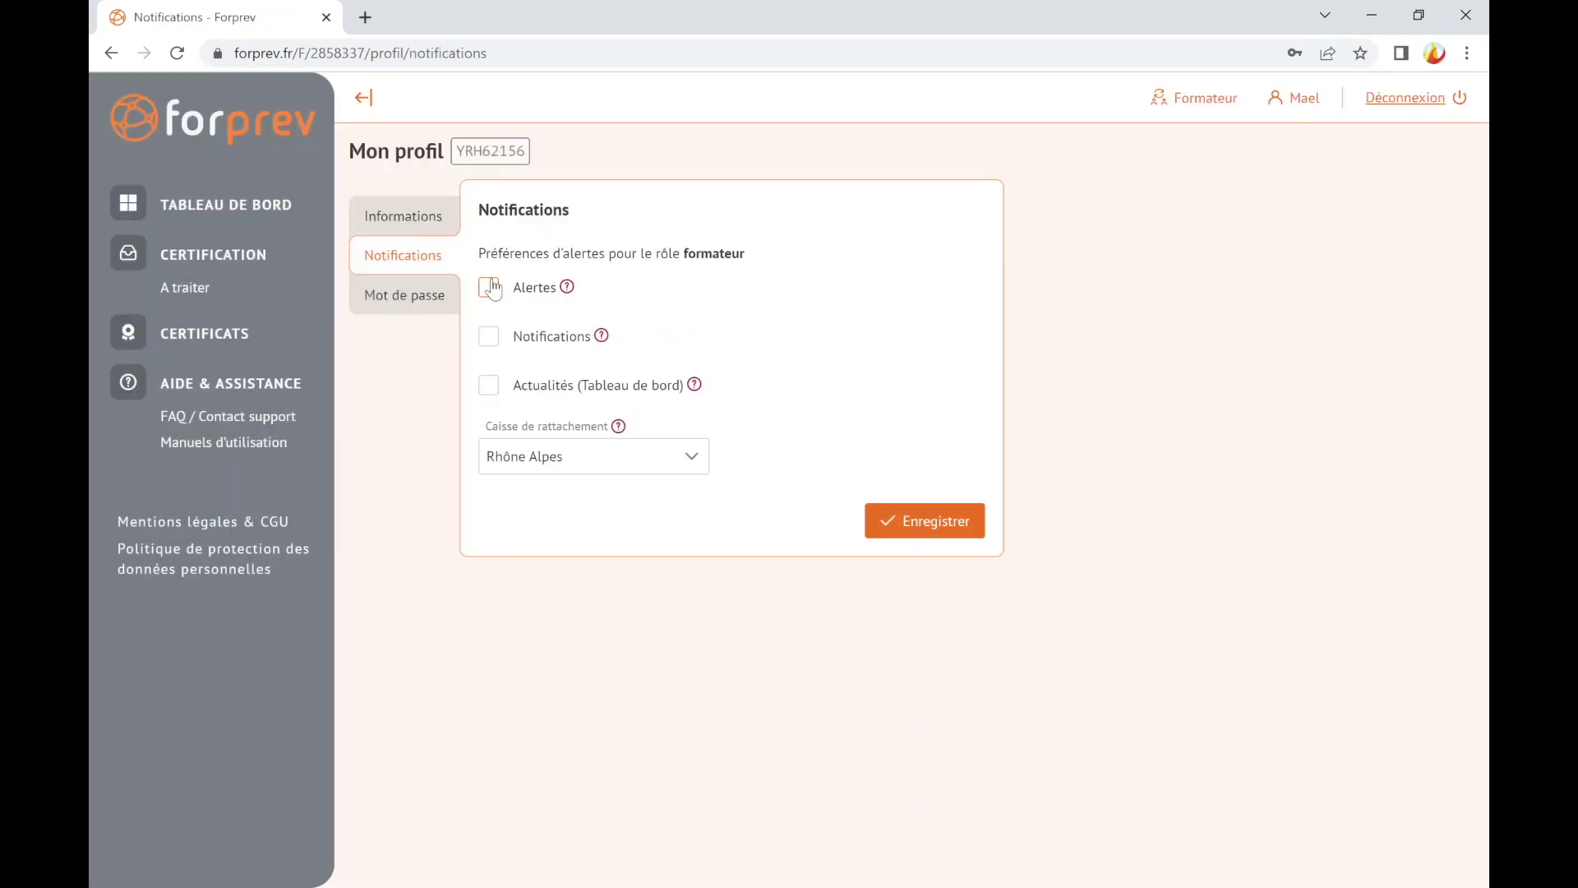
Step: Read the help texts for the Alertes, Notifications and Actualités preferences of the trainer role
{"action": "mouse_move", "coordinate": [576, 296]}
{"action": "mouse_move", "coordinate": [606, 340]}
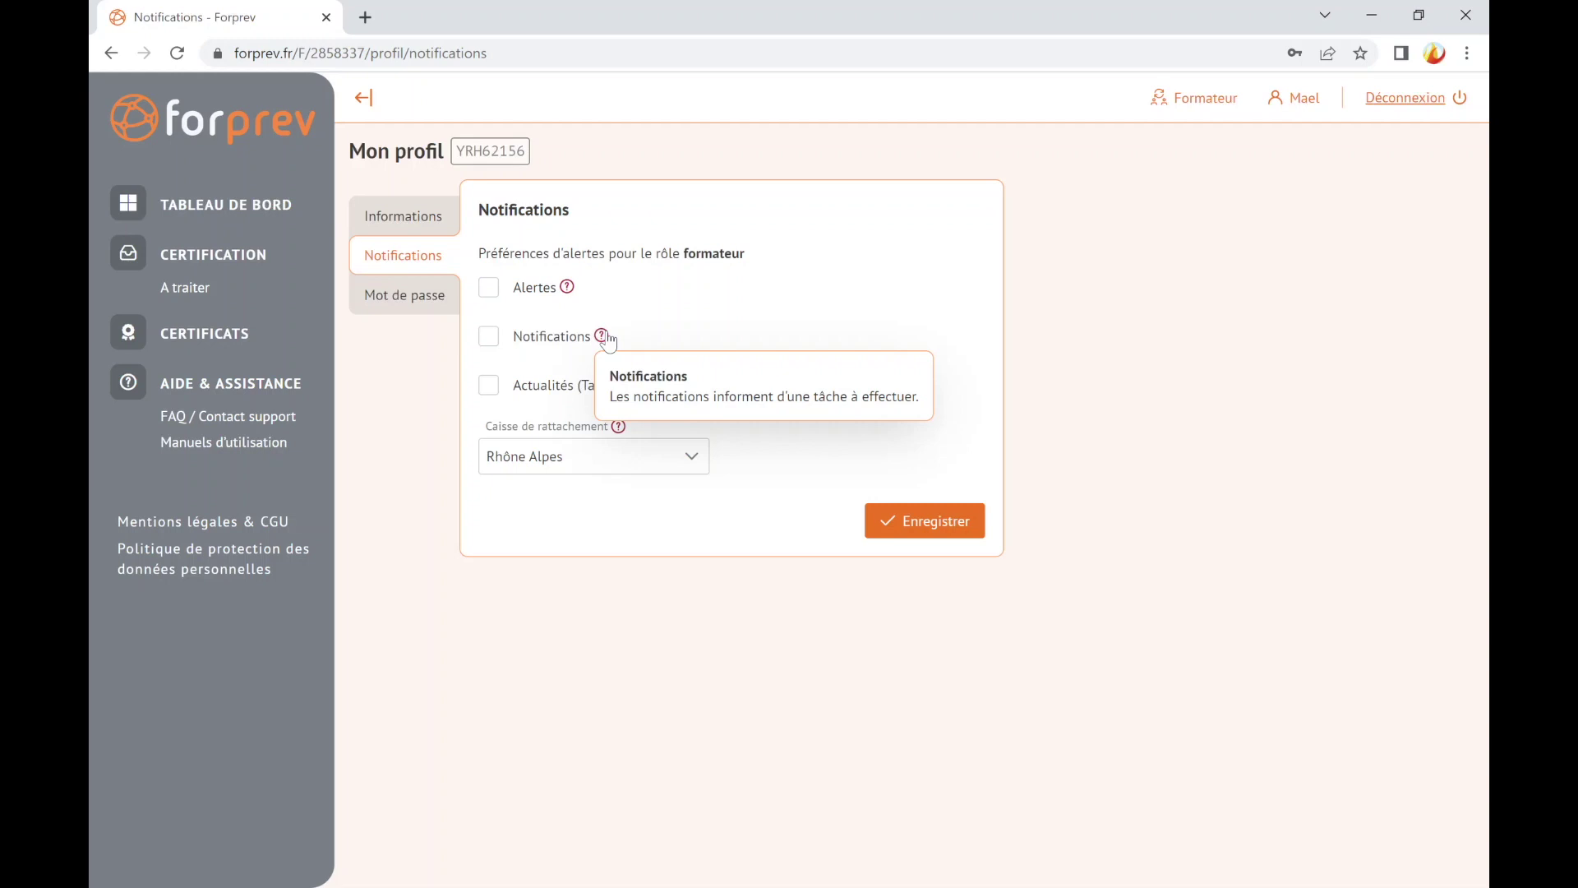
{"action": "left_click", "coordinate": [421, 381]}
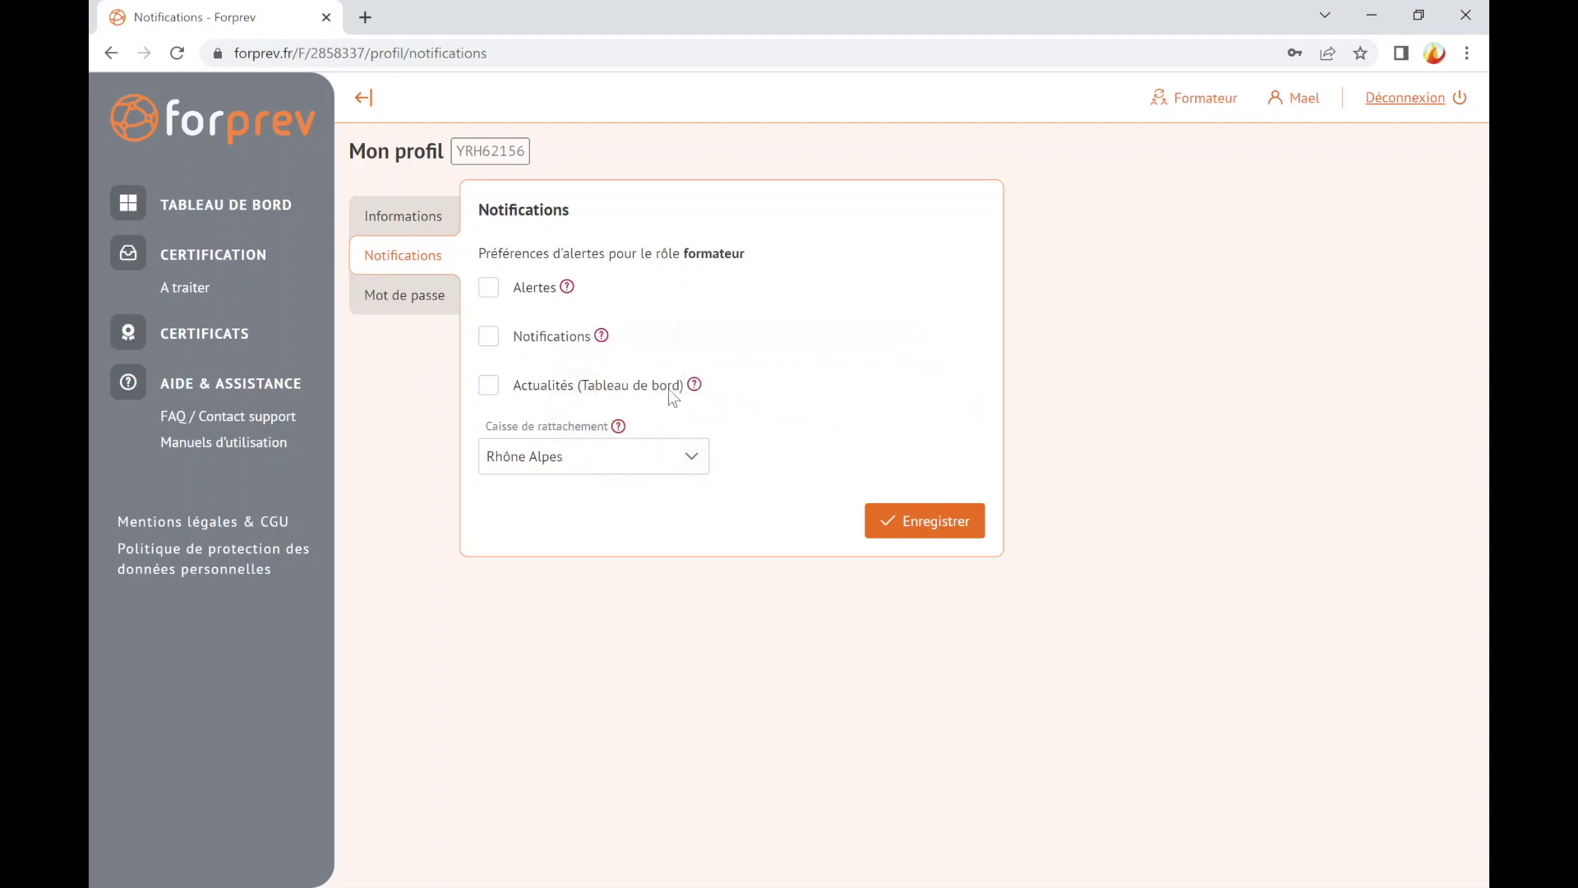
{"action": "mouse_move", "coordinate": [703, 392]}
Step: Set the Caisse de rattachement to Rhône Alpes and save the notification preferences
{"action": "left_click", "coordinate": [696, 458]}
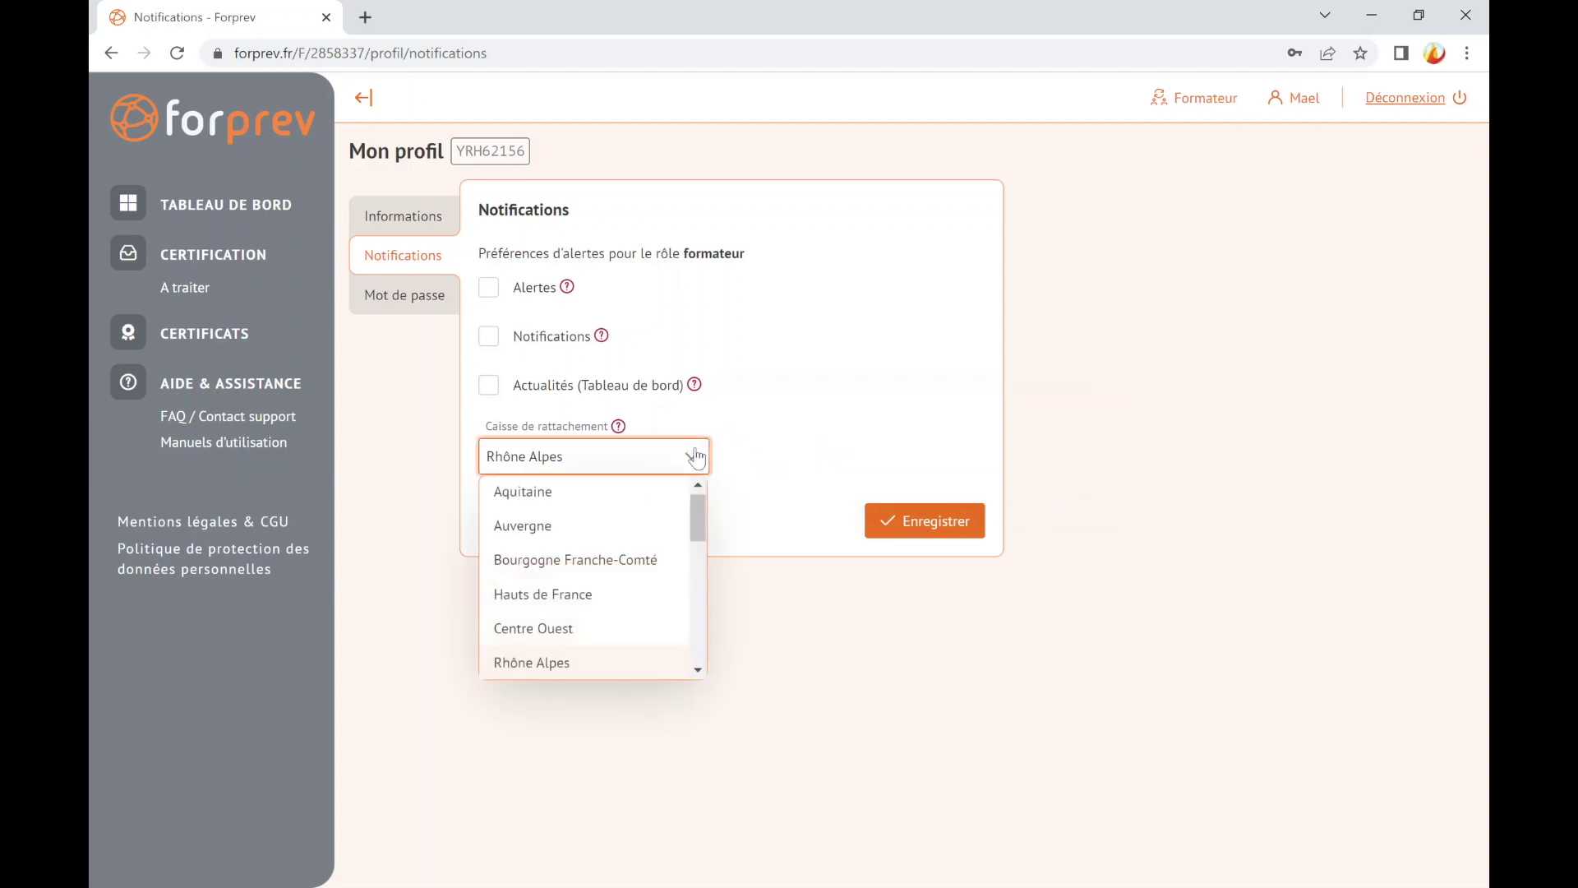
{"action": "left_click", "coordinate": [601, 663]}
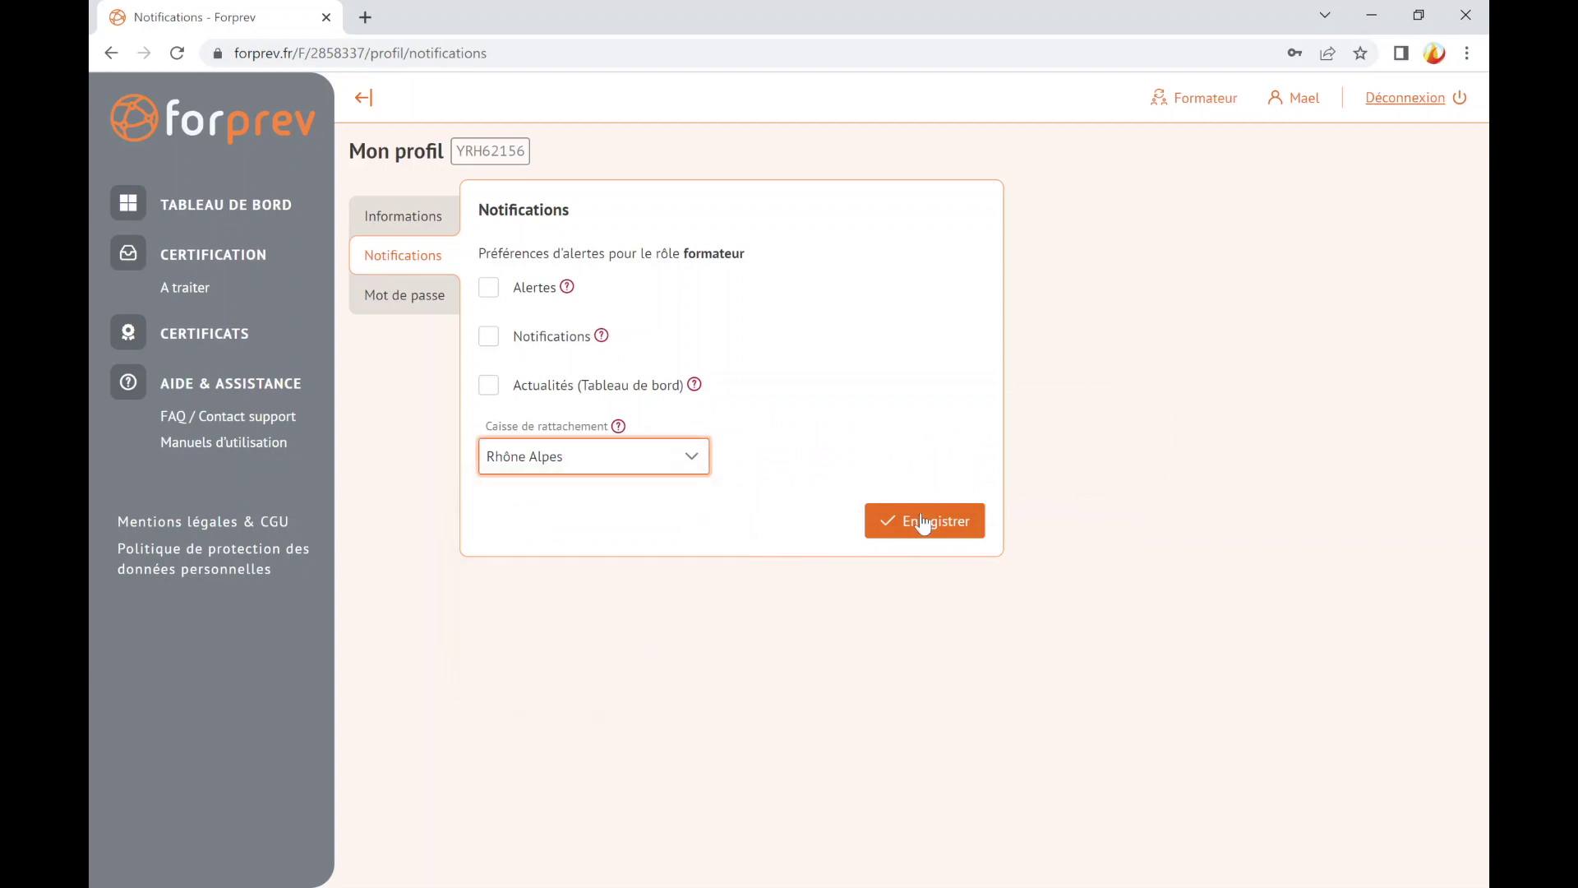
{"action": "left_click", "coordinate": [956, 520]}
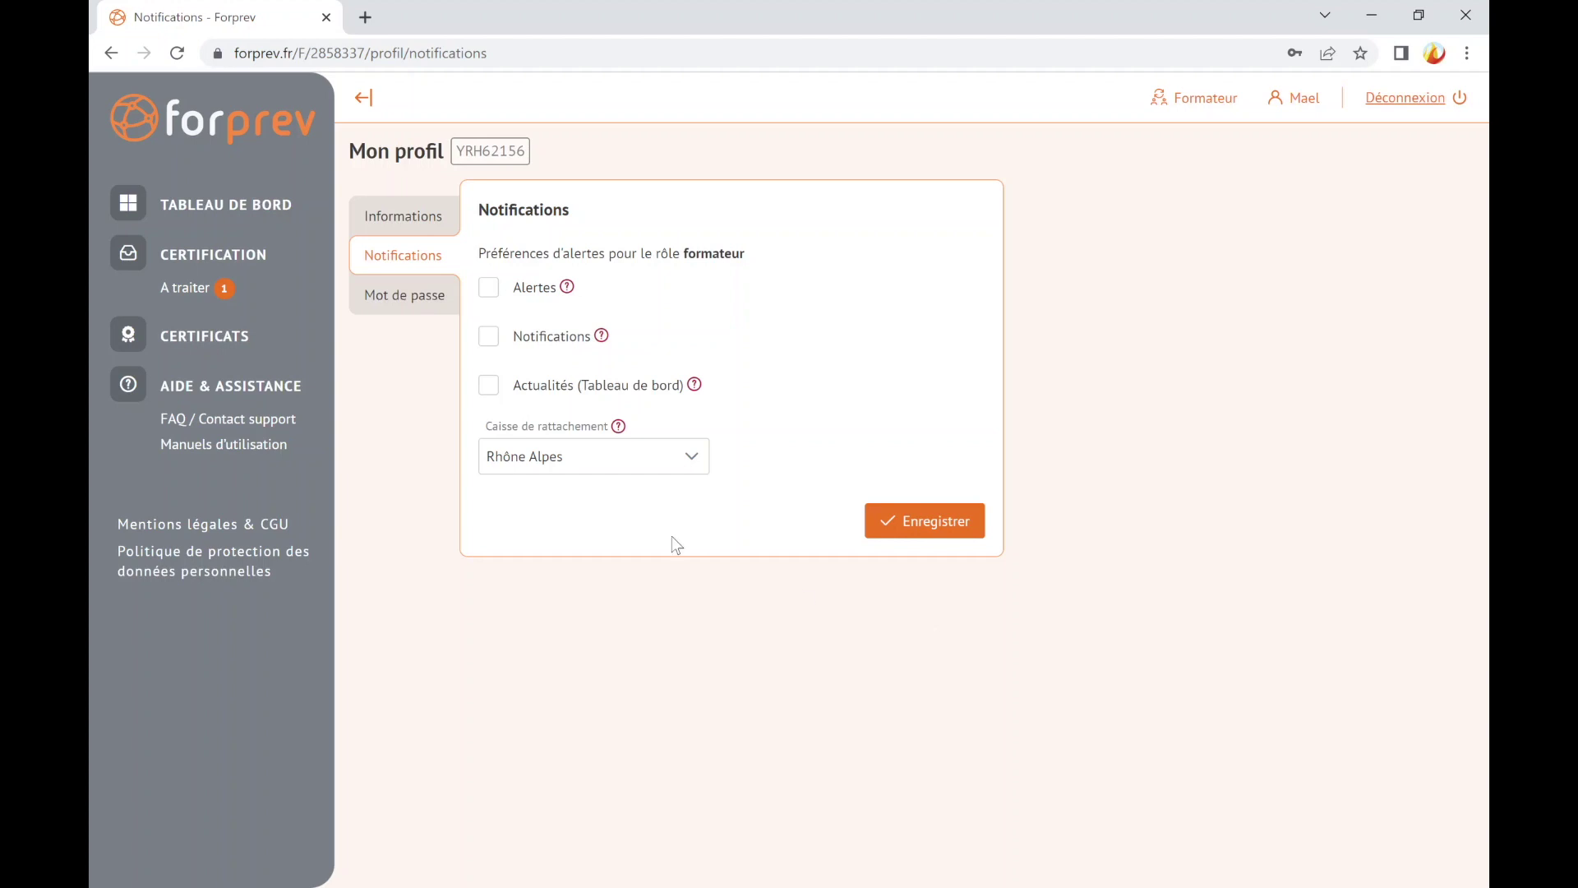
Step: Open the PROTECT'UP SARL SST / 1 session ending 10/01/2023 from the certification sessions to process
{"action": "left_click", "coordinate": [198, 290]}
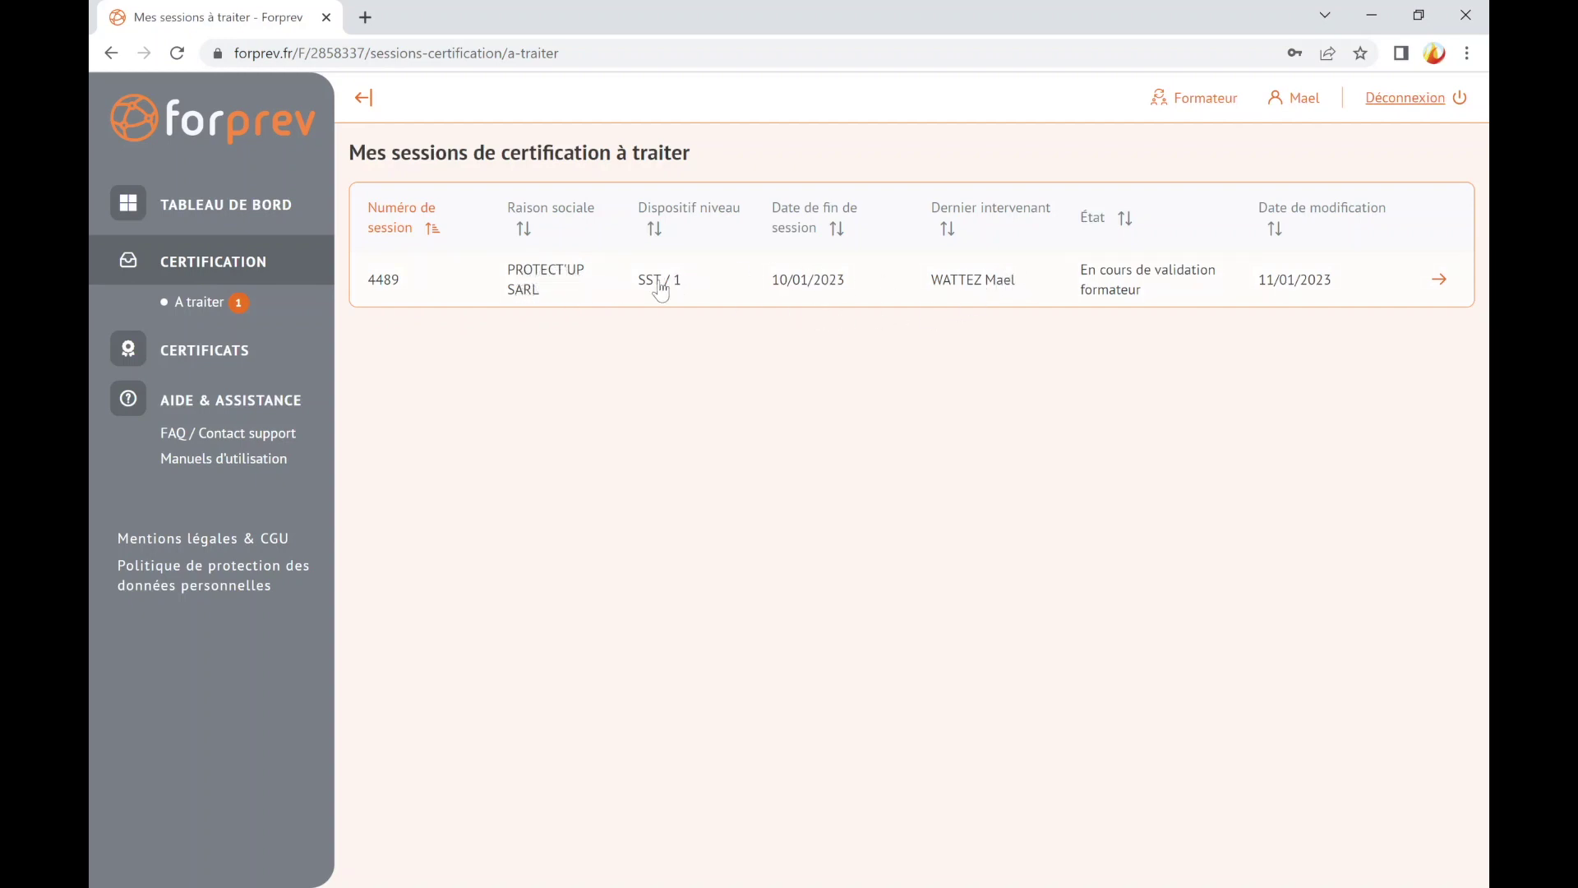
{"action": "left_click", "coordinate": [830, 296]}
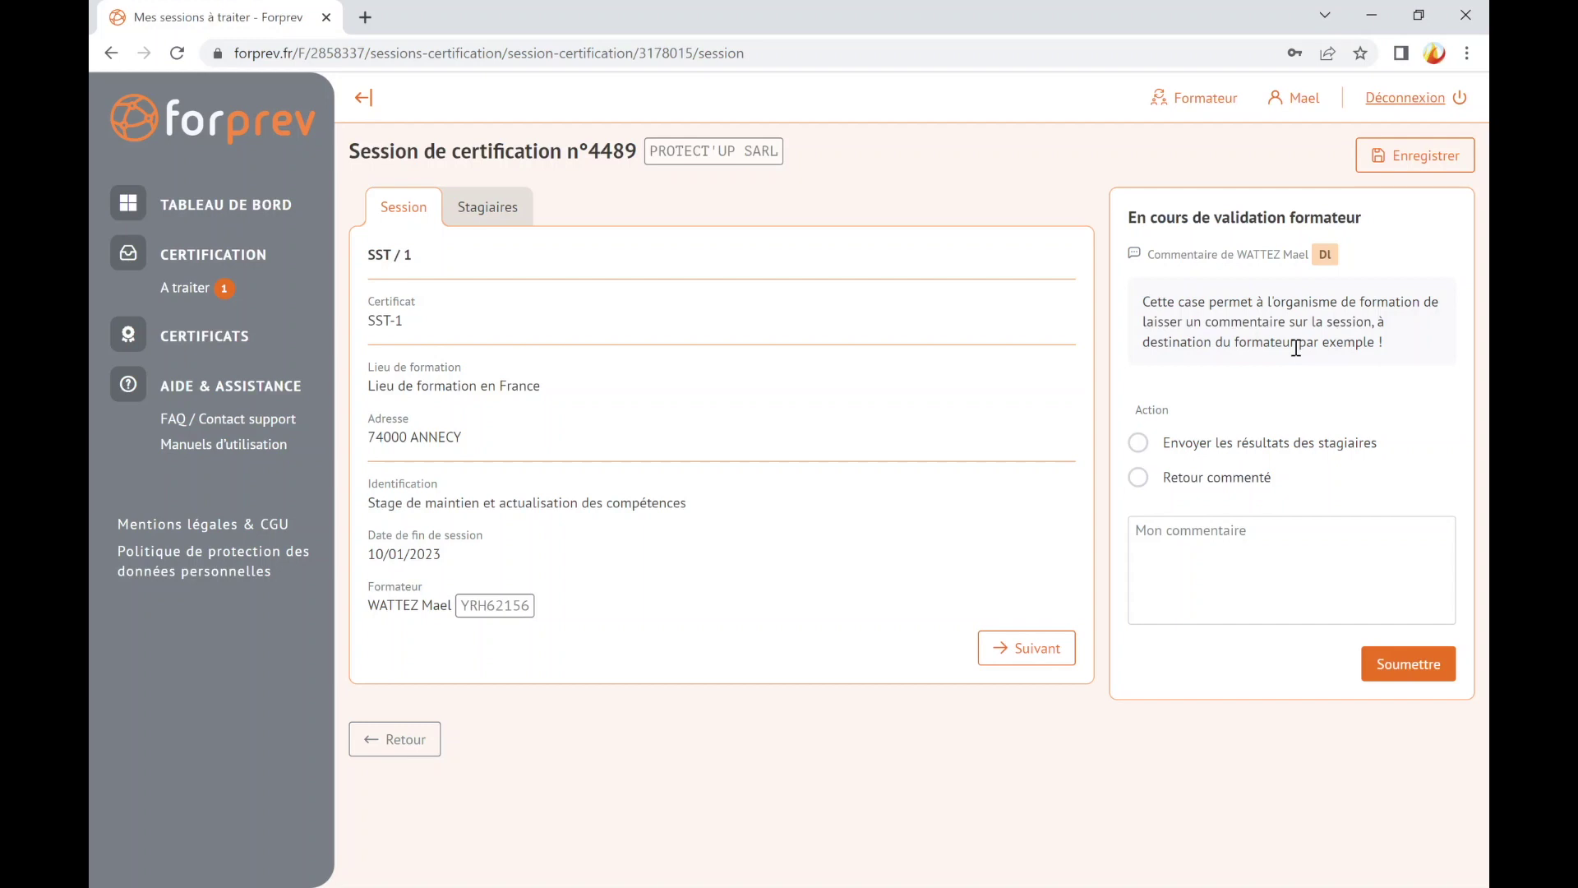
Step: Try the Retour commenté action on the session with the comment left empty
{"action": "left_click", "coordinate": [1140, 444]}
{"action": "left_click", "coordinate": [1139, 480]}
{"action": "left_click", "coordinate": [1288, 580]}
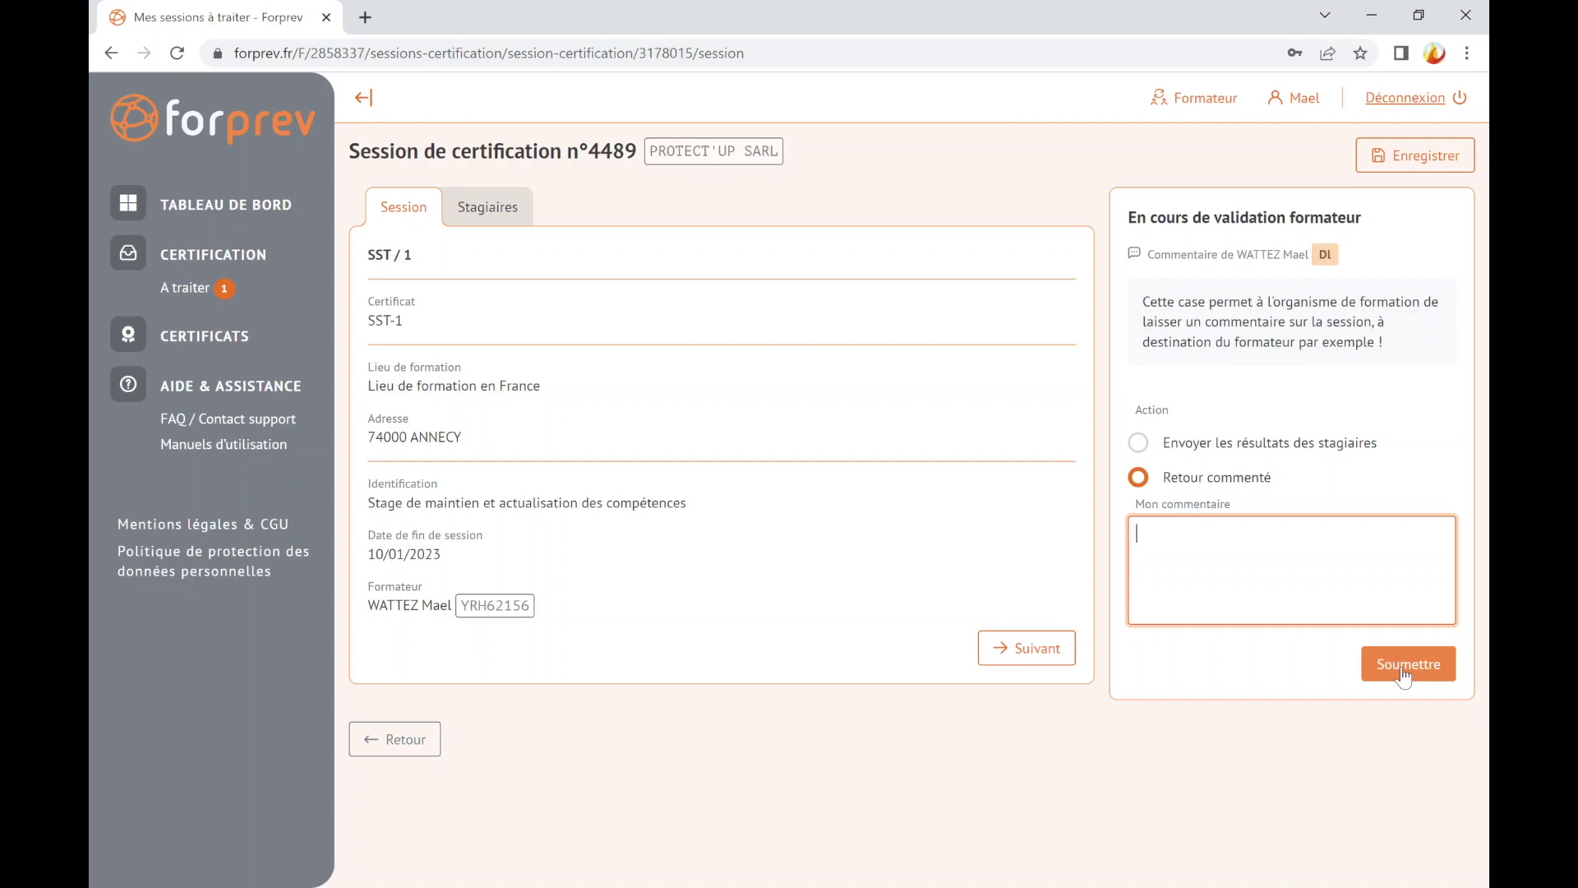
{"action": "left_click", "coordinate": [628, 308]}
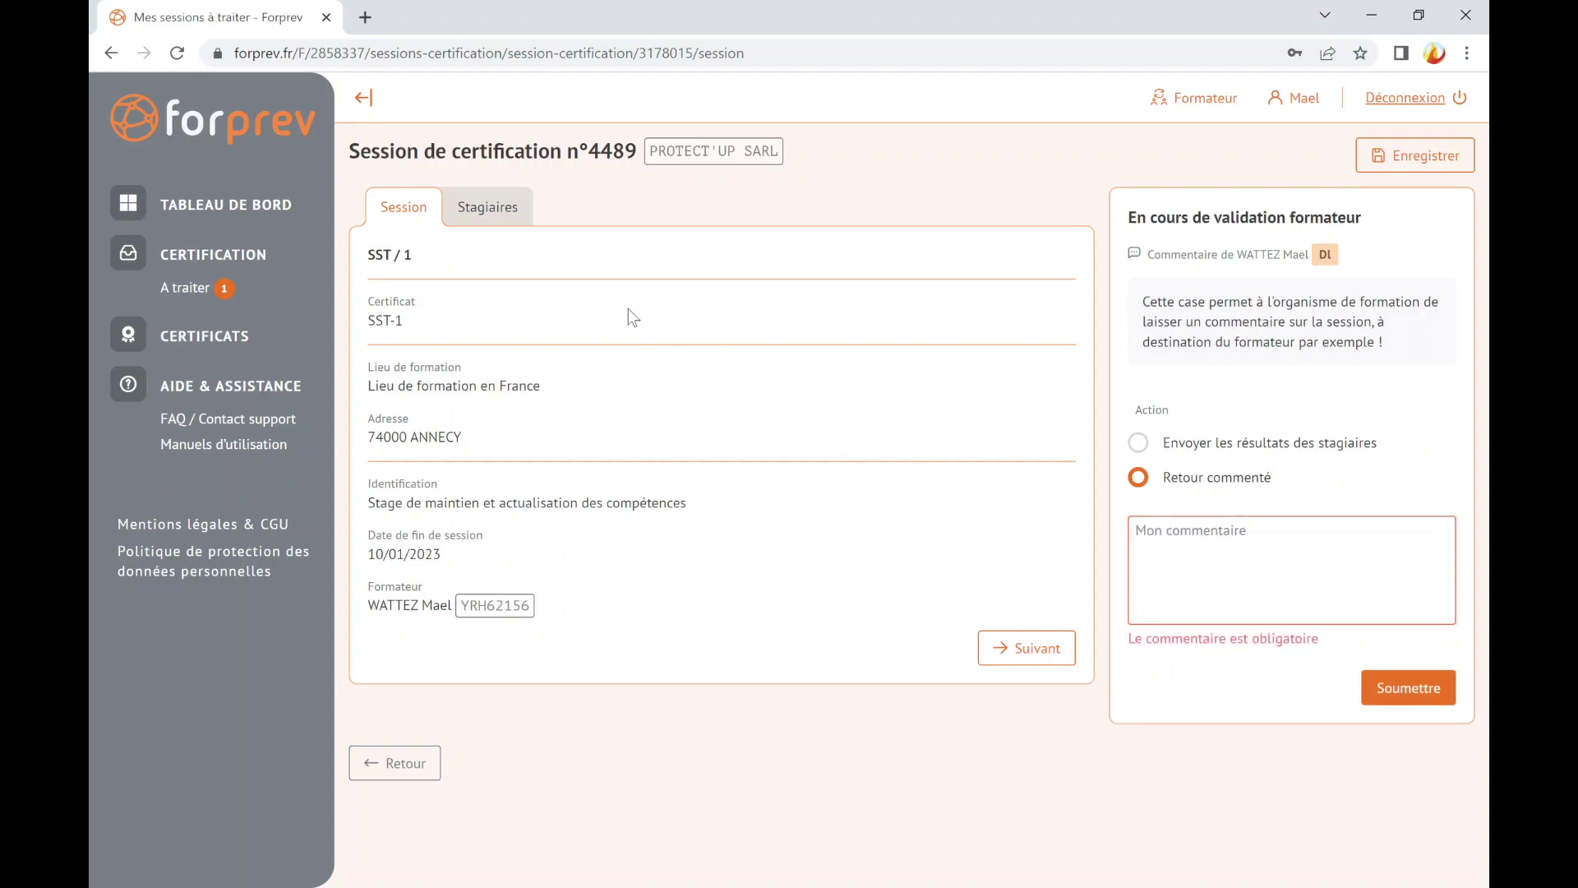
Step: Mark all four trainees as Réussite and submit the session with the action Envoyer les résultats des stagiaires
{"action": "left_click", "coordinate": [1143, 448]}
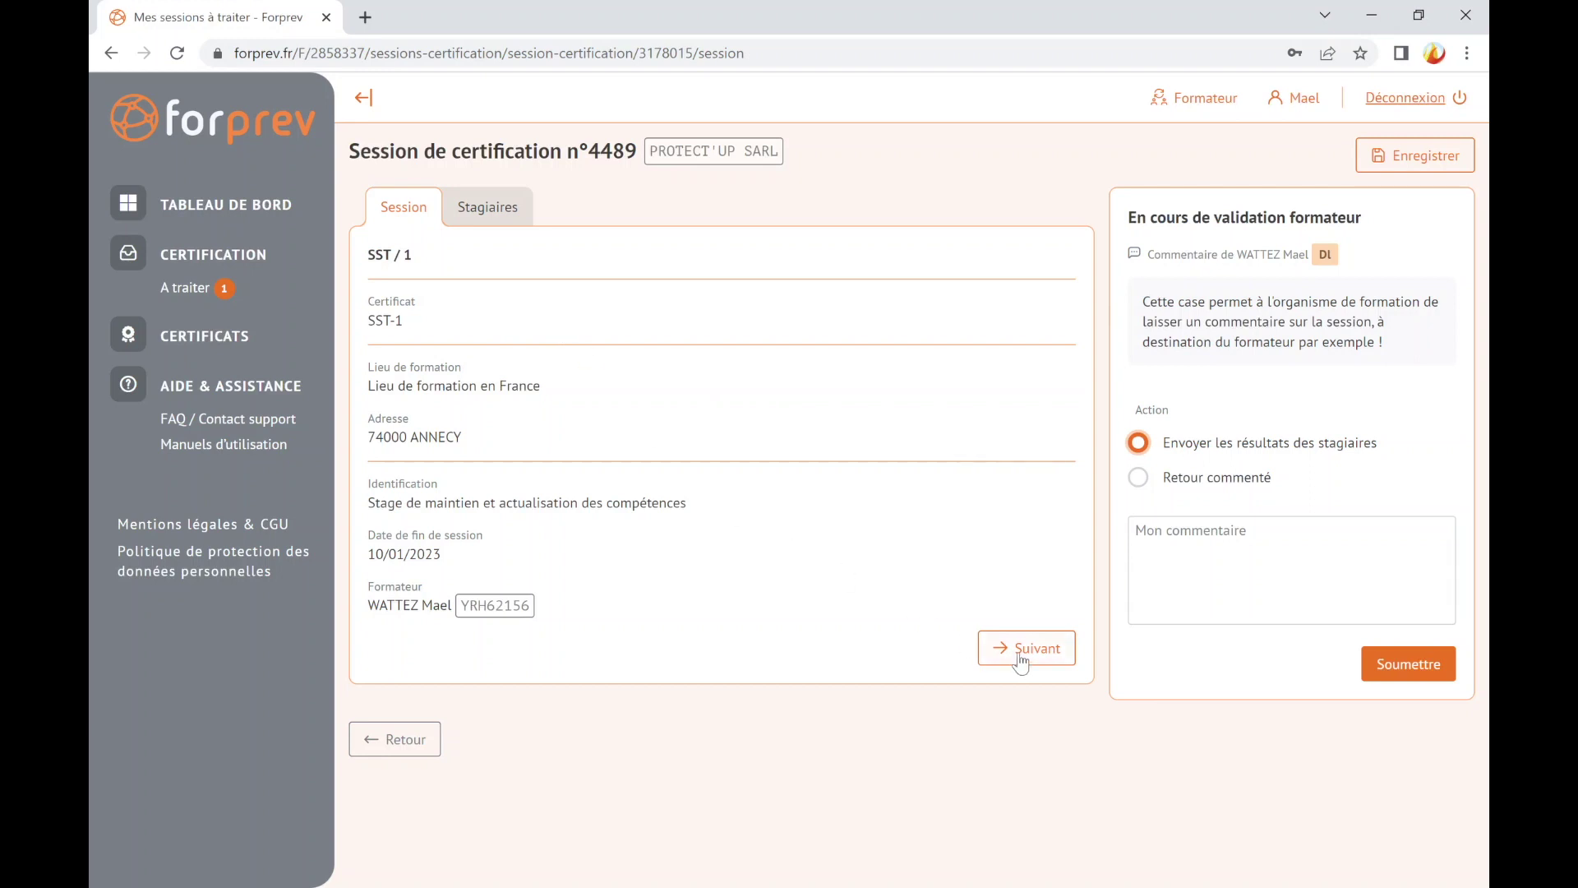
{"action": "left_click", "coordinate": [508, 215]}
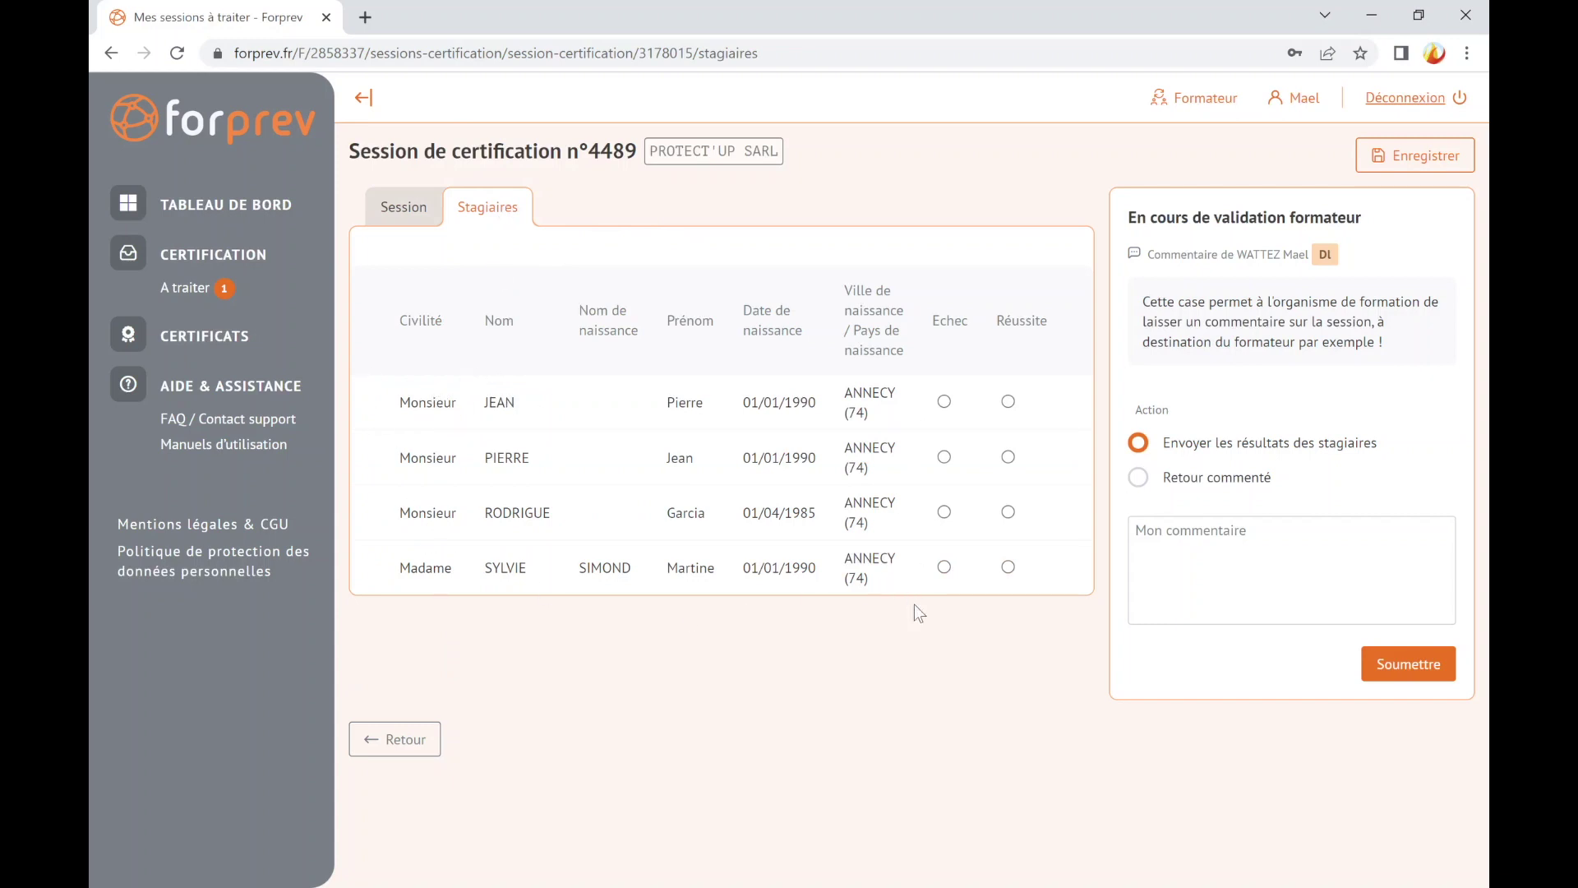
{"action": "left_click", "coordinate": [1009, 402]}
{"action": "left_click", "coordinate": [1009, 567]}
{"action": "left_click", "coordinate": [1413, 672]}
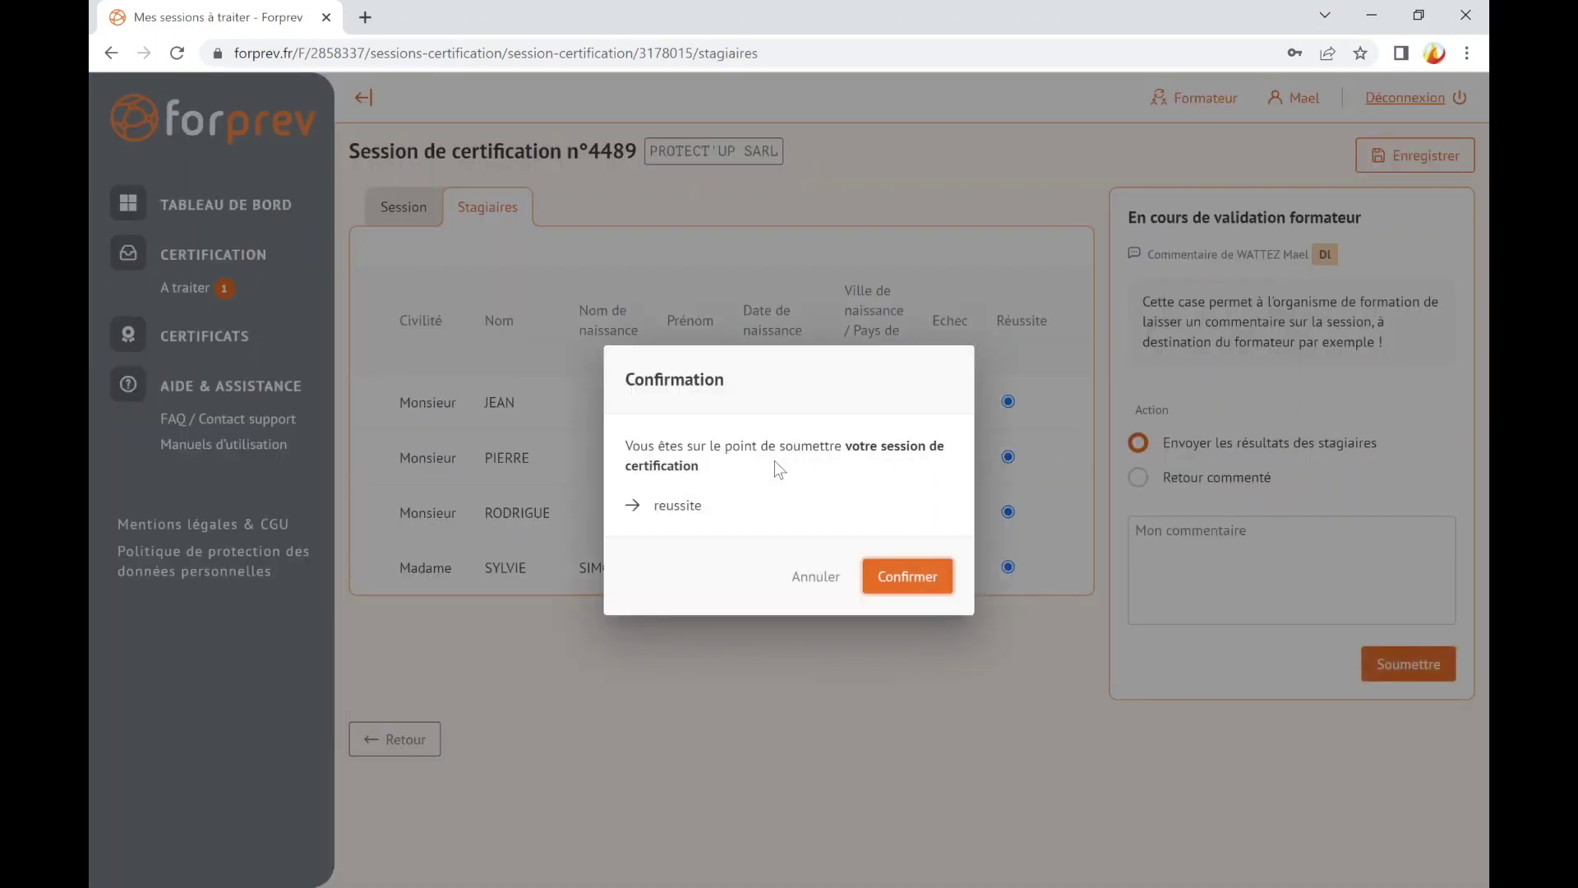
{"action": "left_click", "coordinate": [924, 578]}
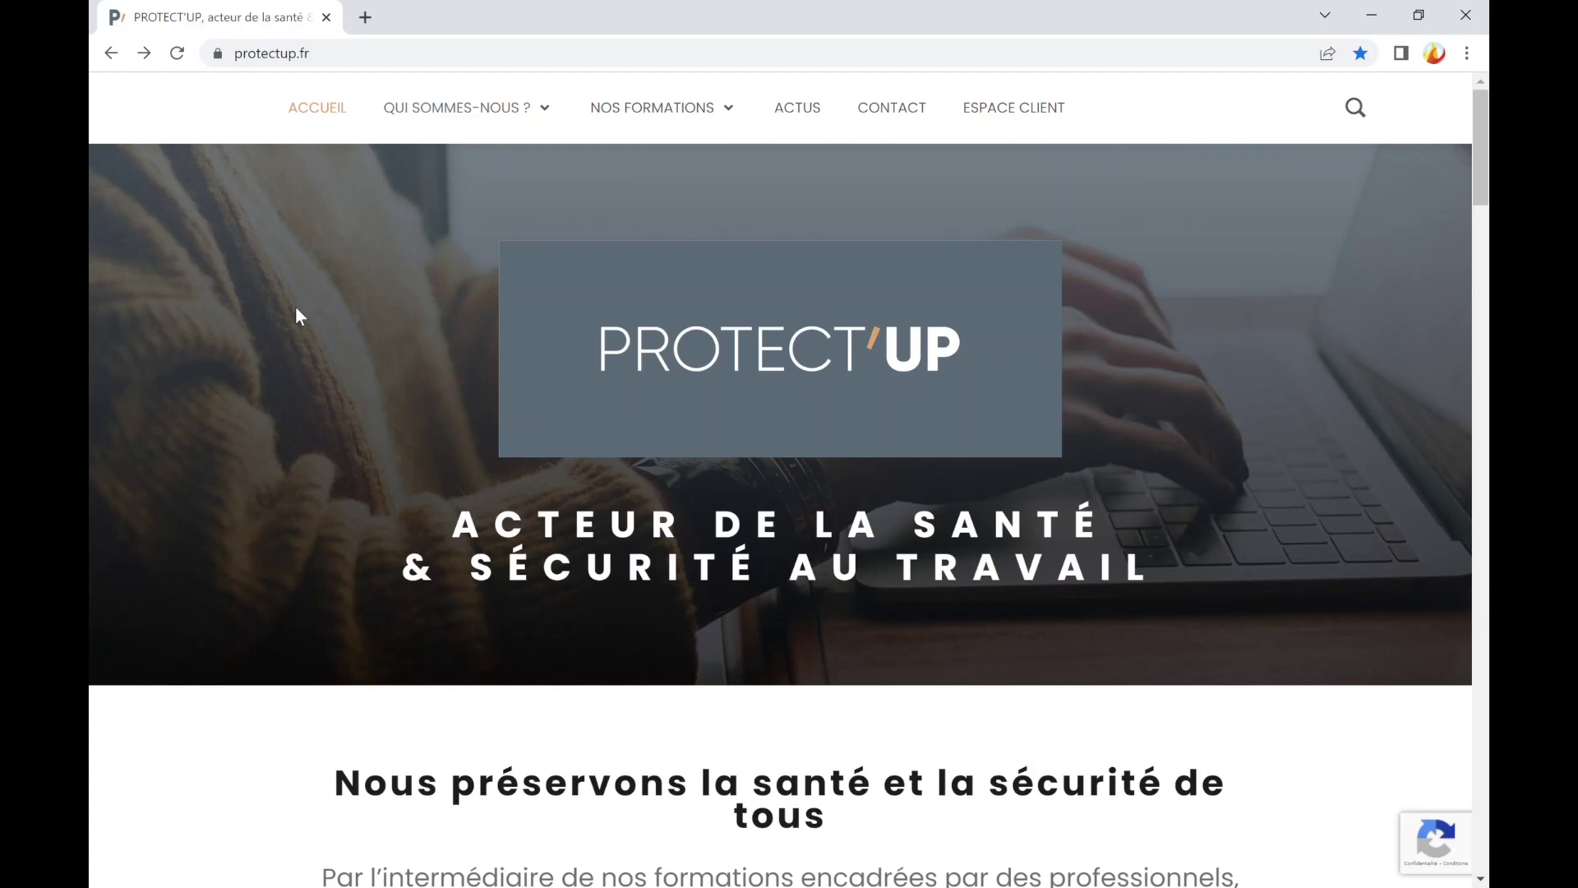
Step: Browse the PROTECT'UP blog and the trainer courses offered on its Formations de formateurs page
{"action": "left_click", "coordinate": [808, 115]}
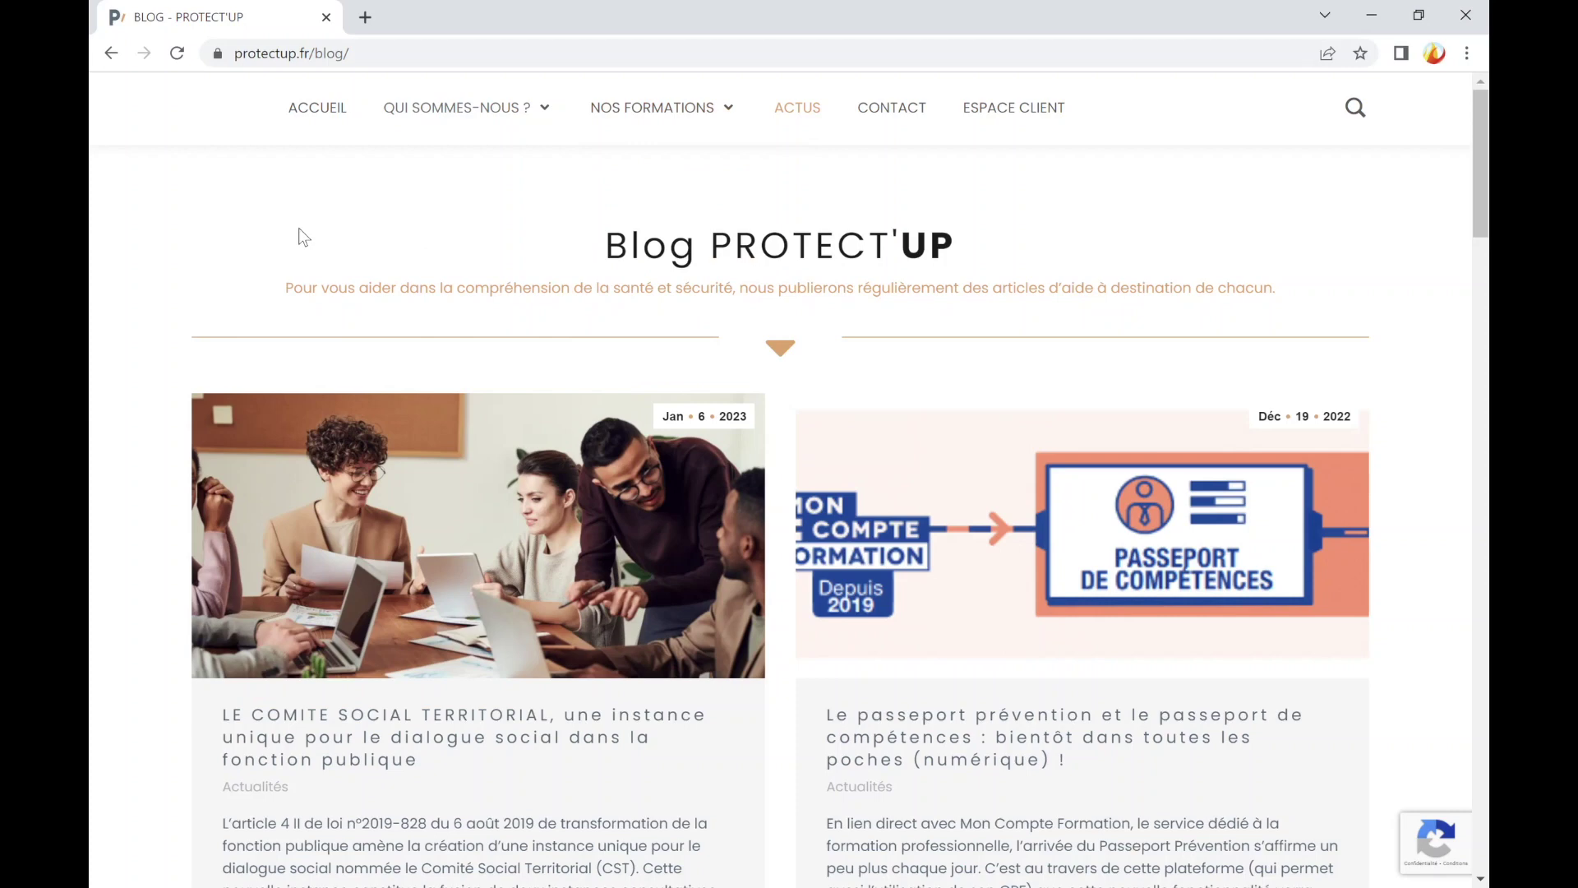
{"action": "mouse_move", "coordinate": [662, 108]}
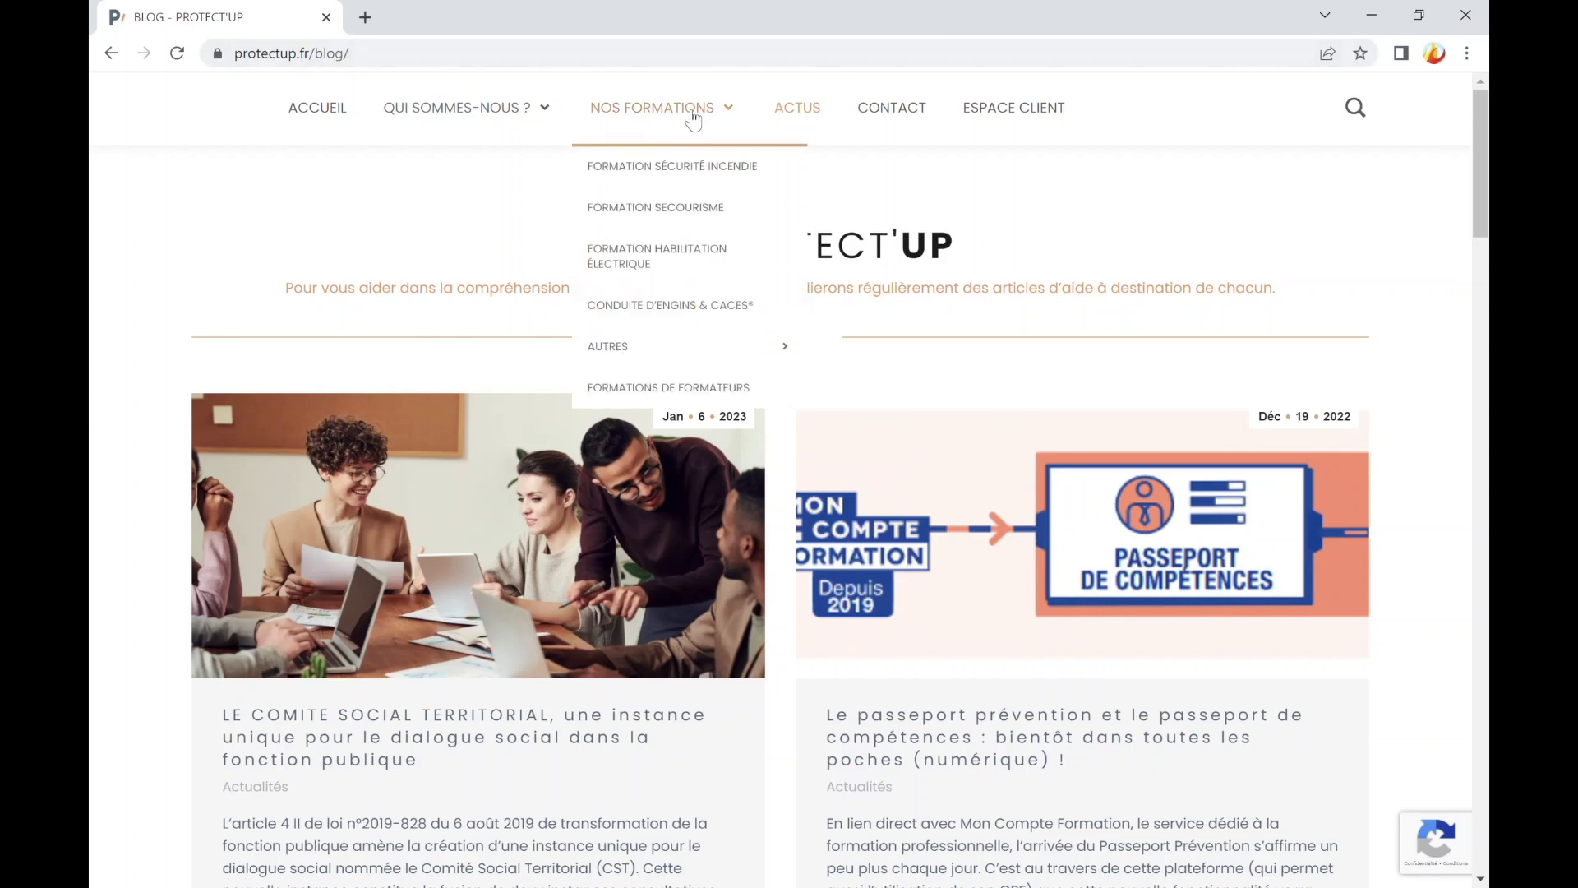
{"action": "left_click", "coordinate": [649, 383]}
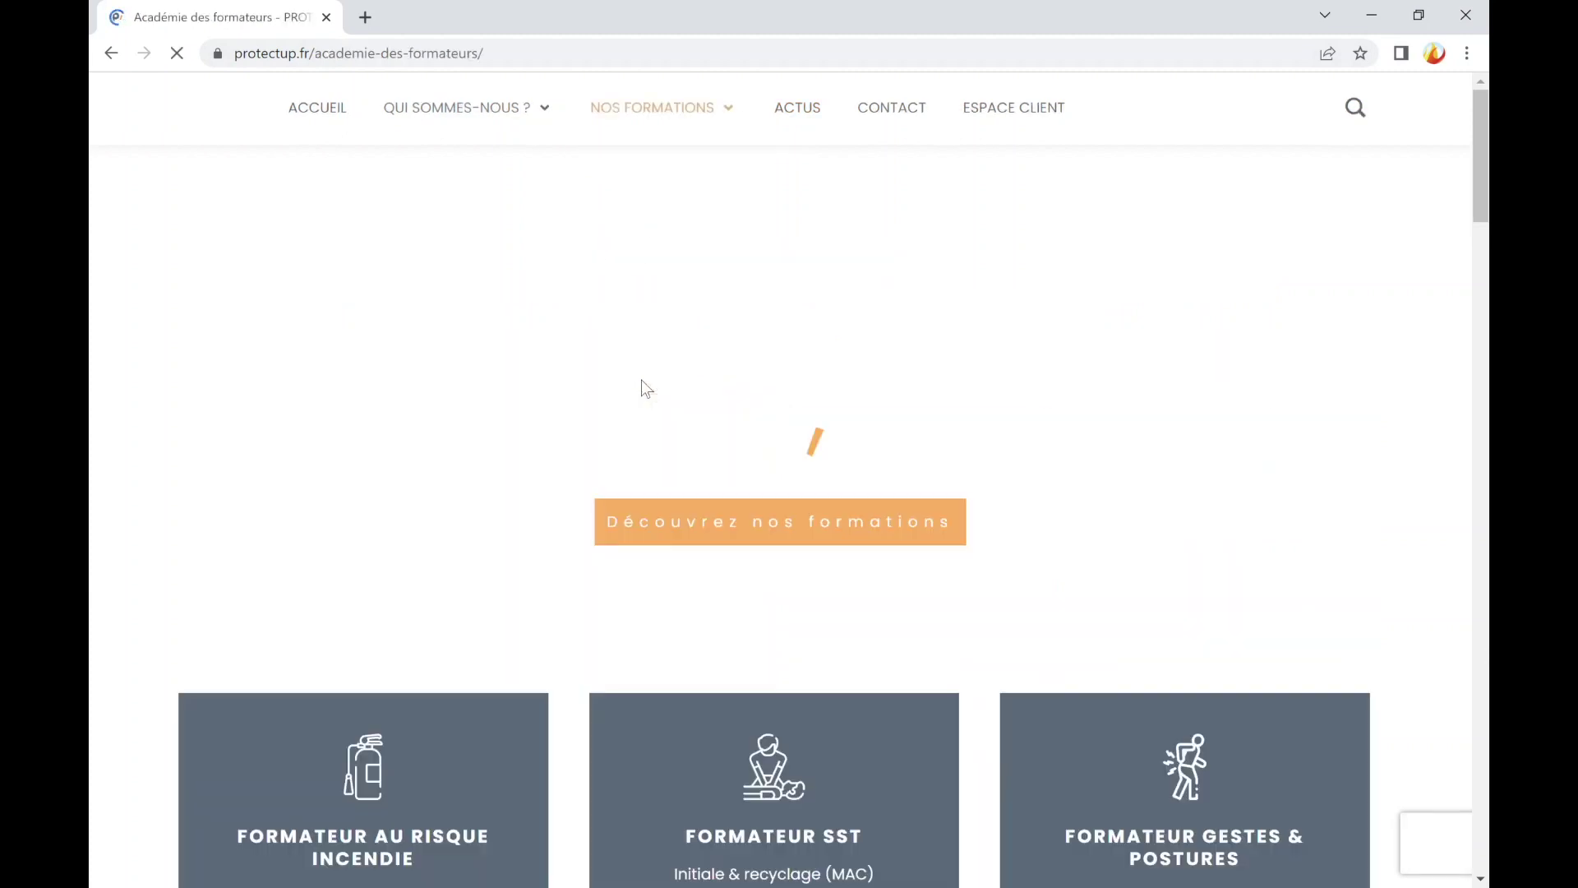
{"action": "scroll", "coordinate": [139, 312], "scroll_direction": "down", "scroll_amount": 5}
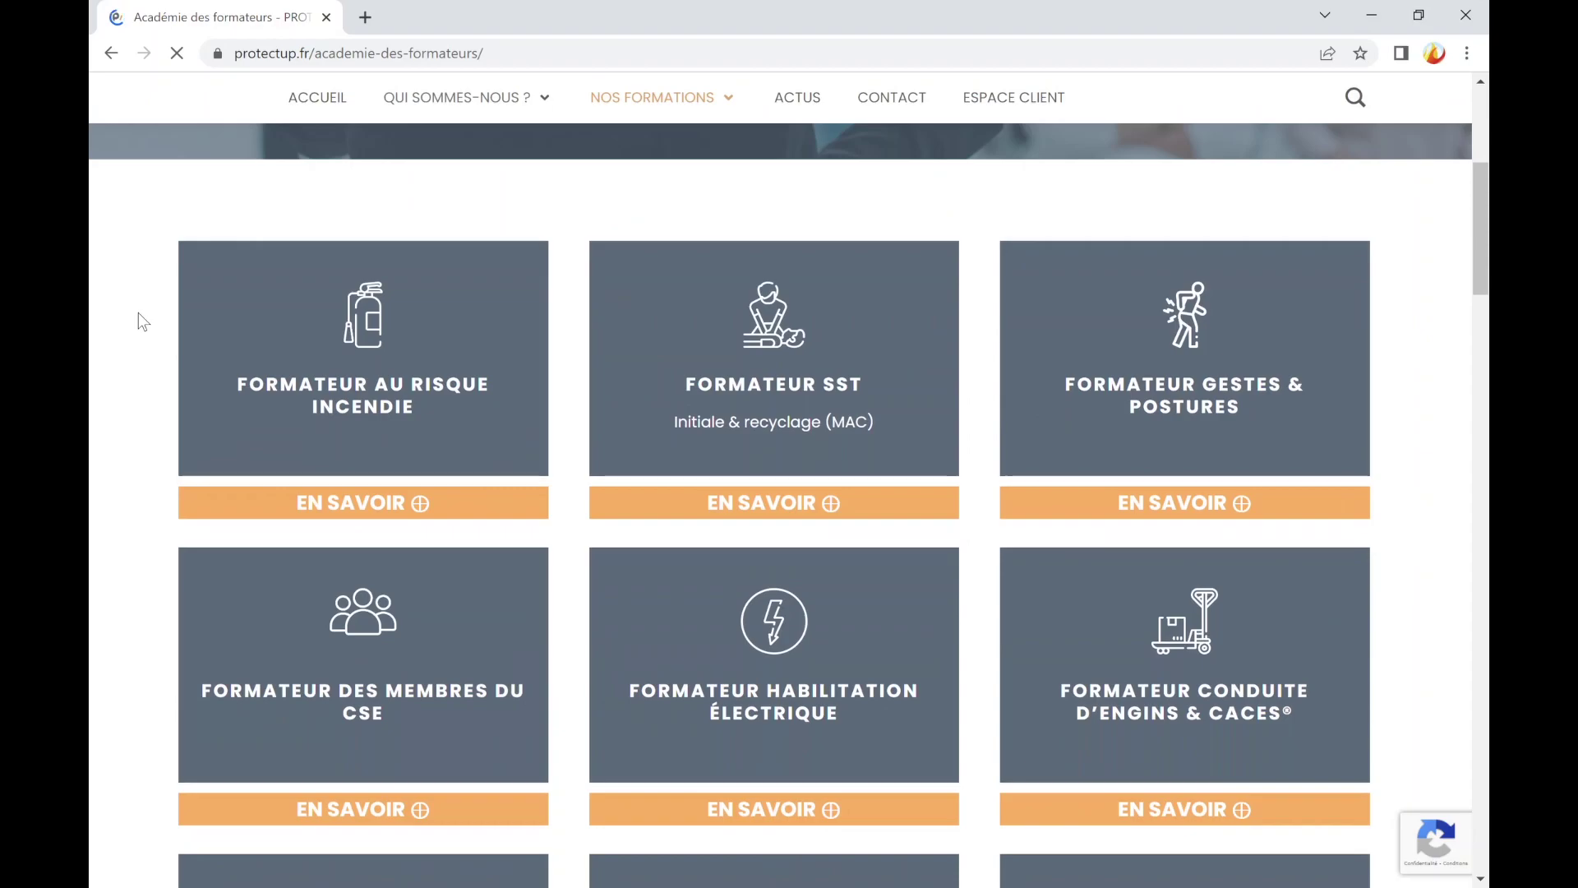
{"action": "scroll", "coordinate": [138, 313], "scroll_direction": "down", "scroll_amount": 2}
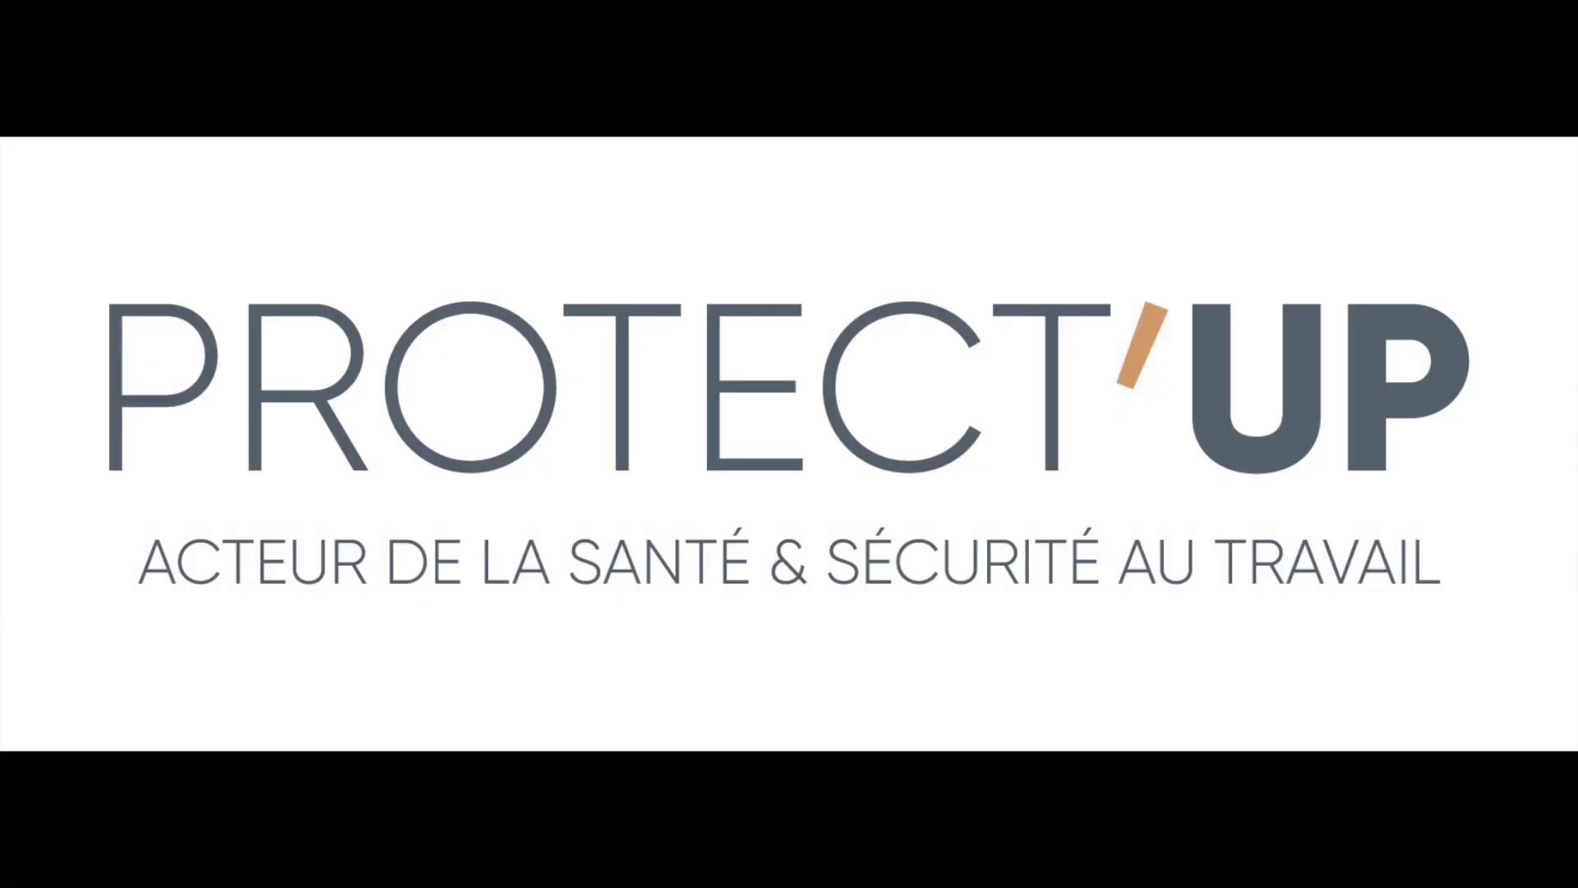